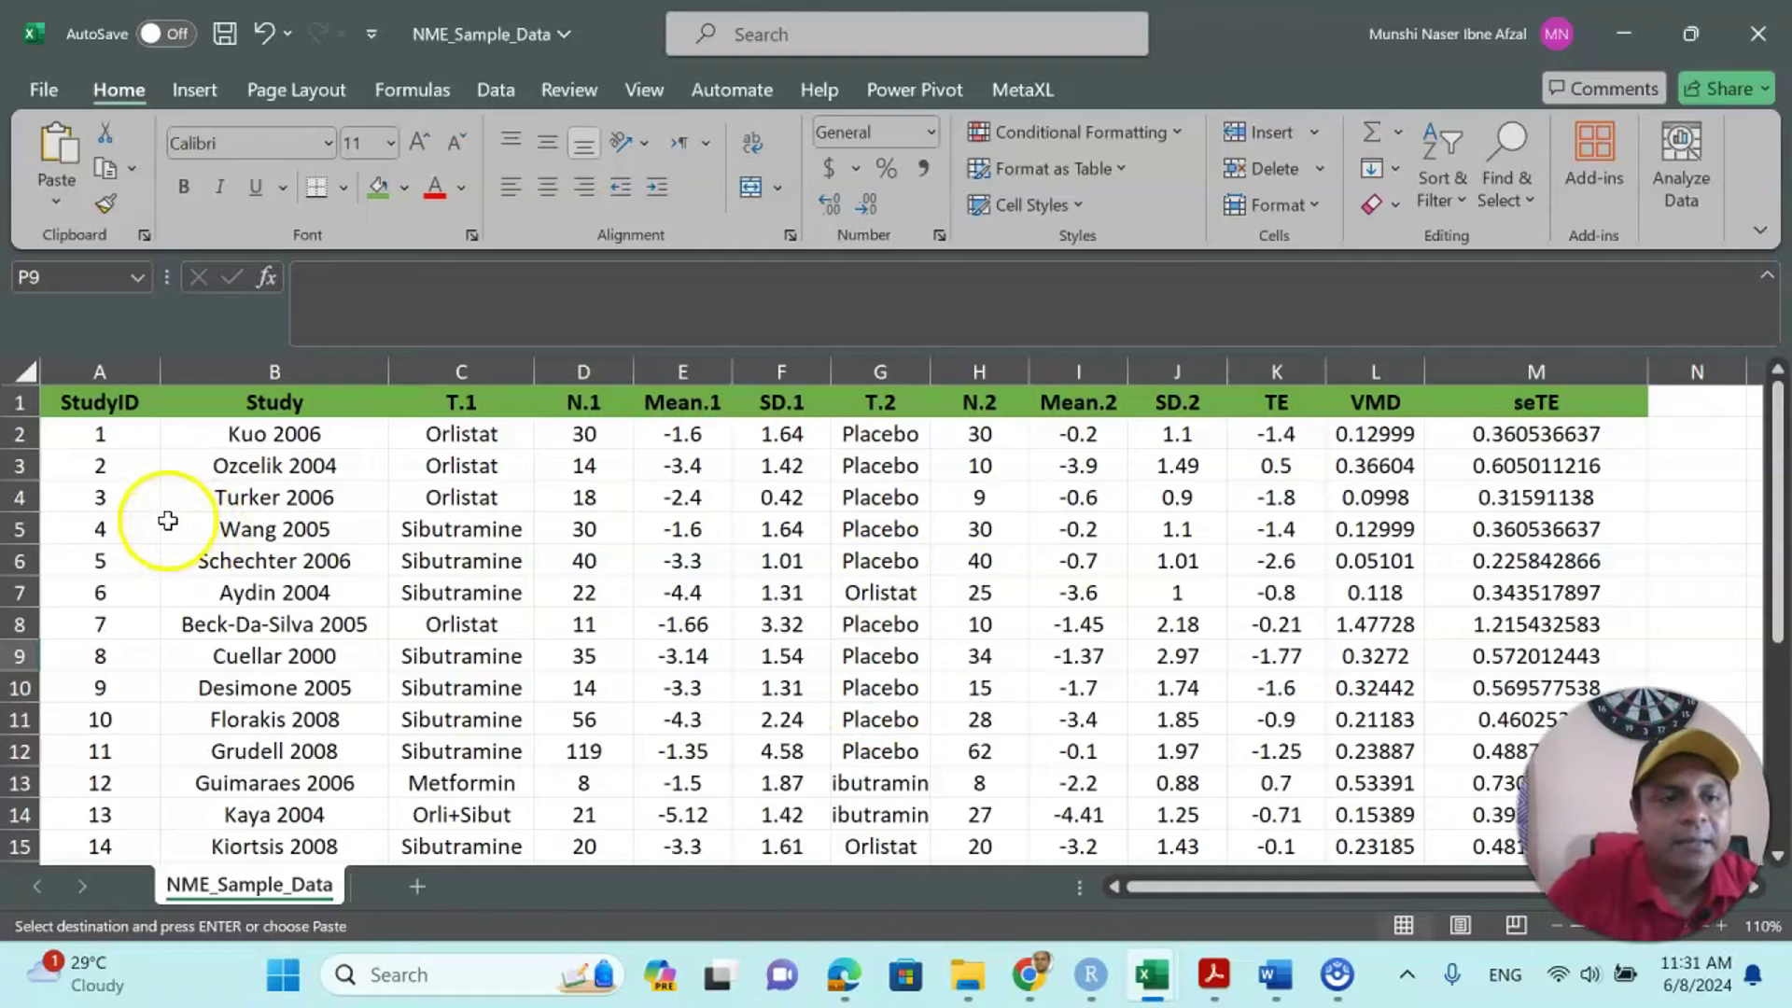
Scroll through the Excel workbook that lists the treatment labels
scroll(160, 520, down, 6)
scroll(148, 608, up, 2)
scroll(148, 668, up, 4)
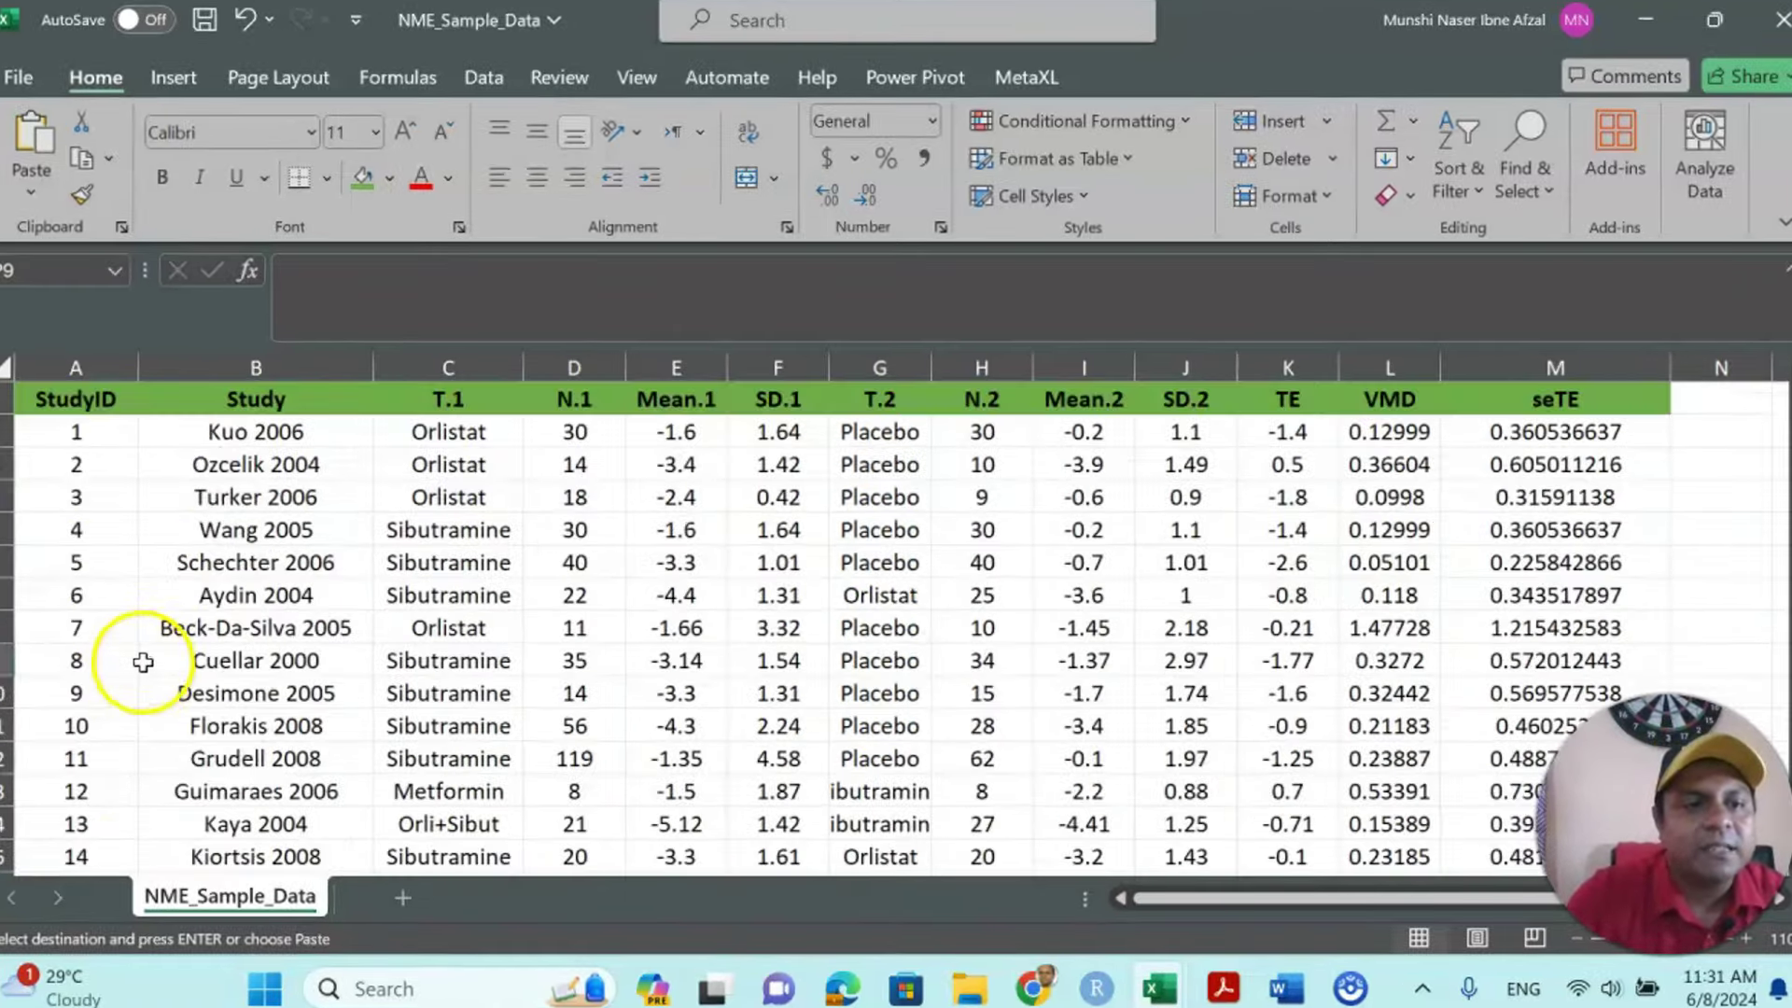
scroll(81, 448, down, 4)
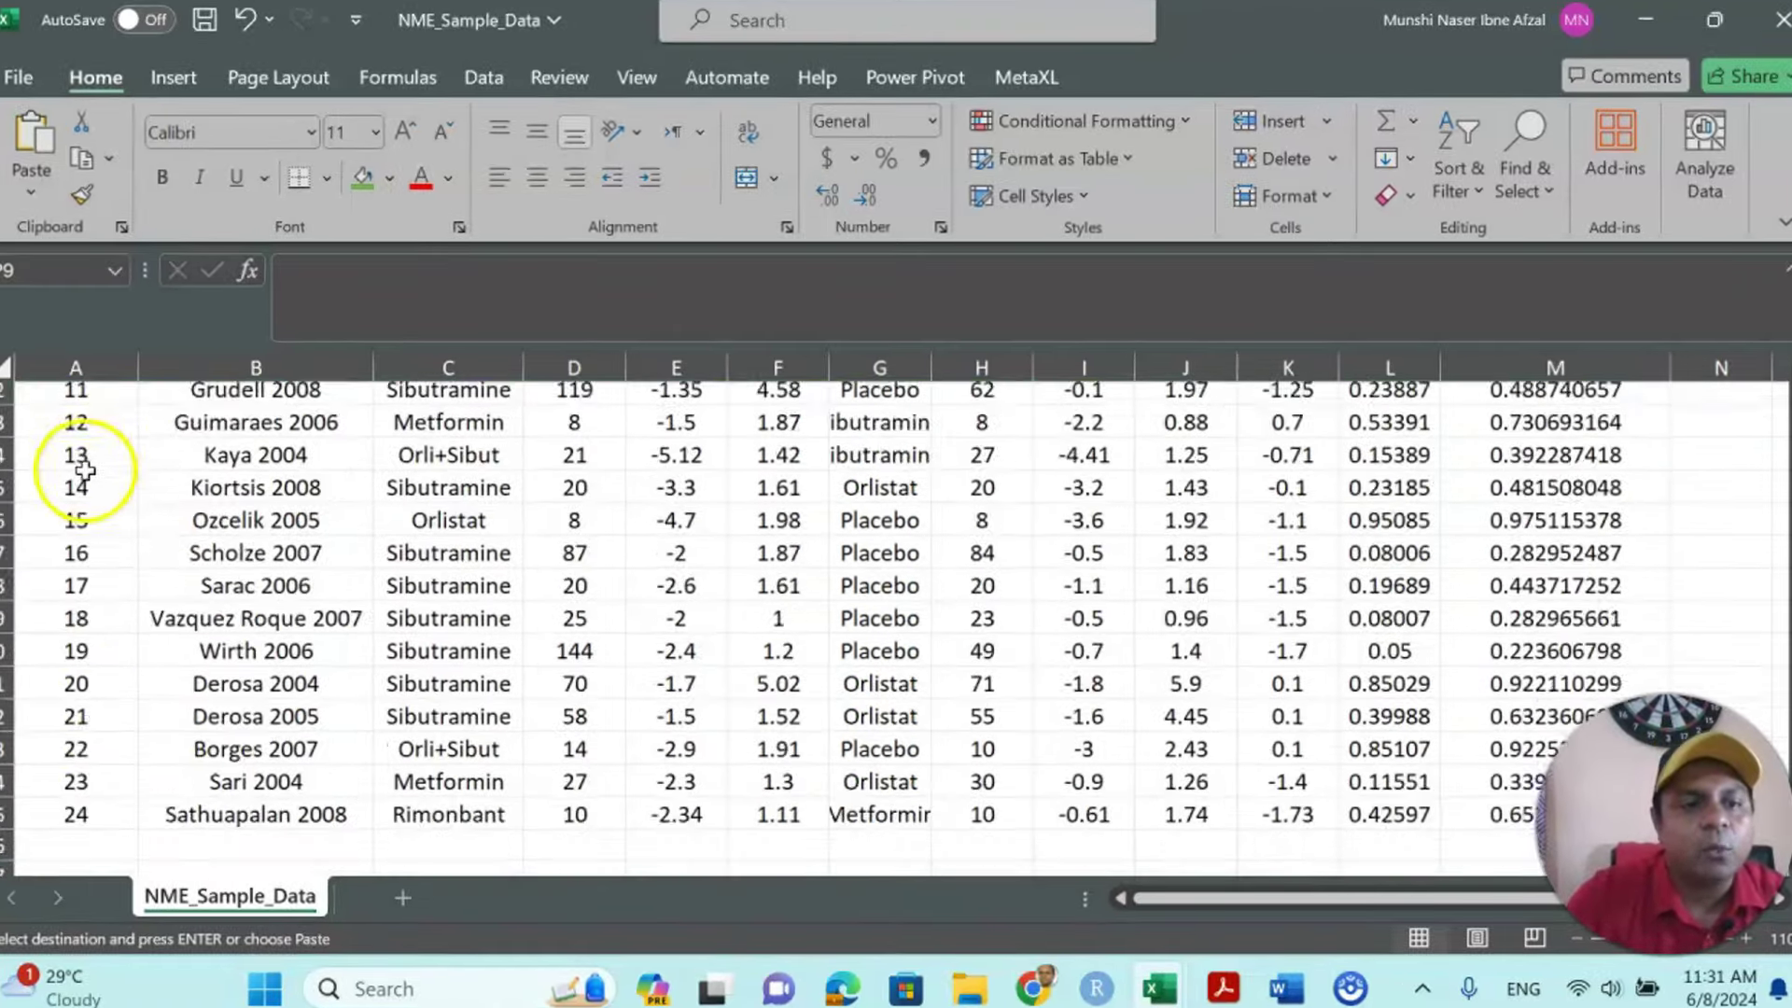
scroll(103, 578, down, 3)
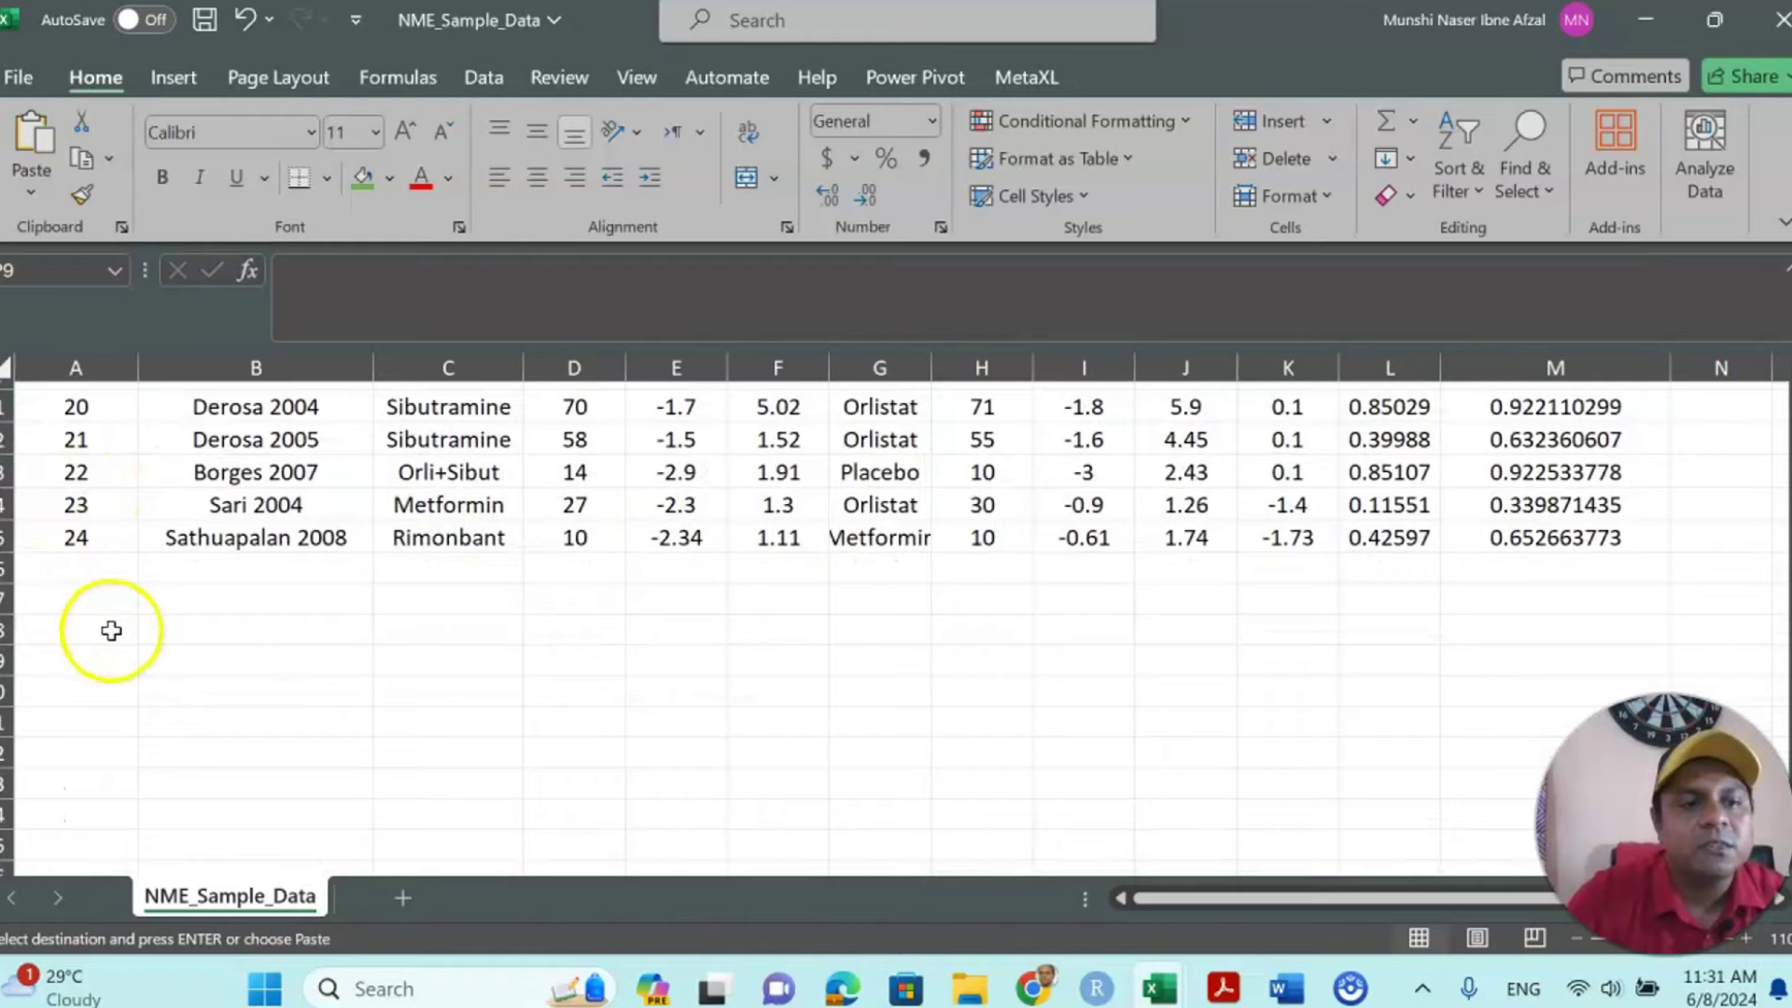
scroll(221, 569, up, 7)
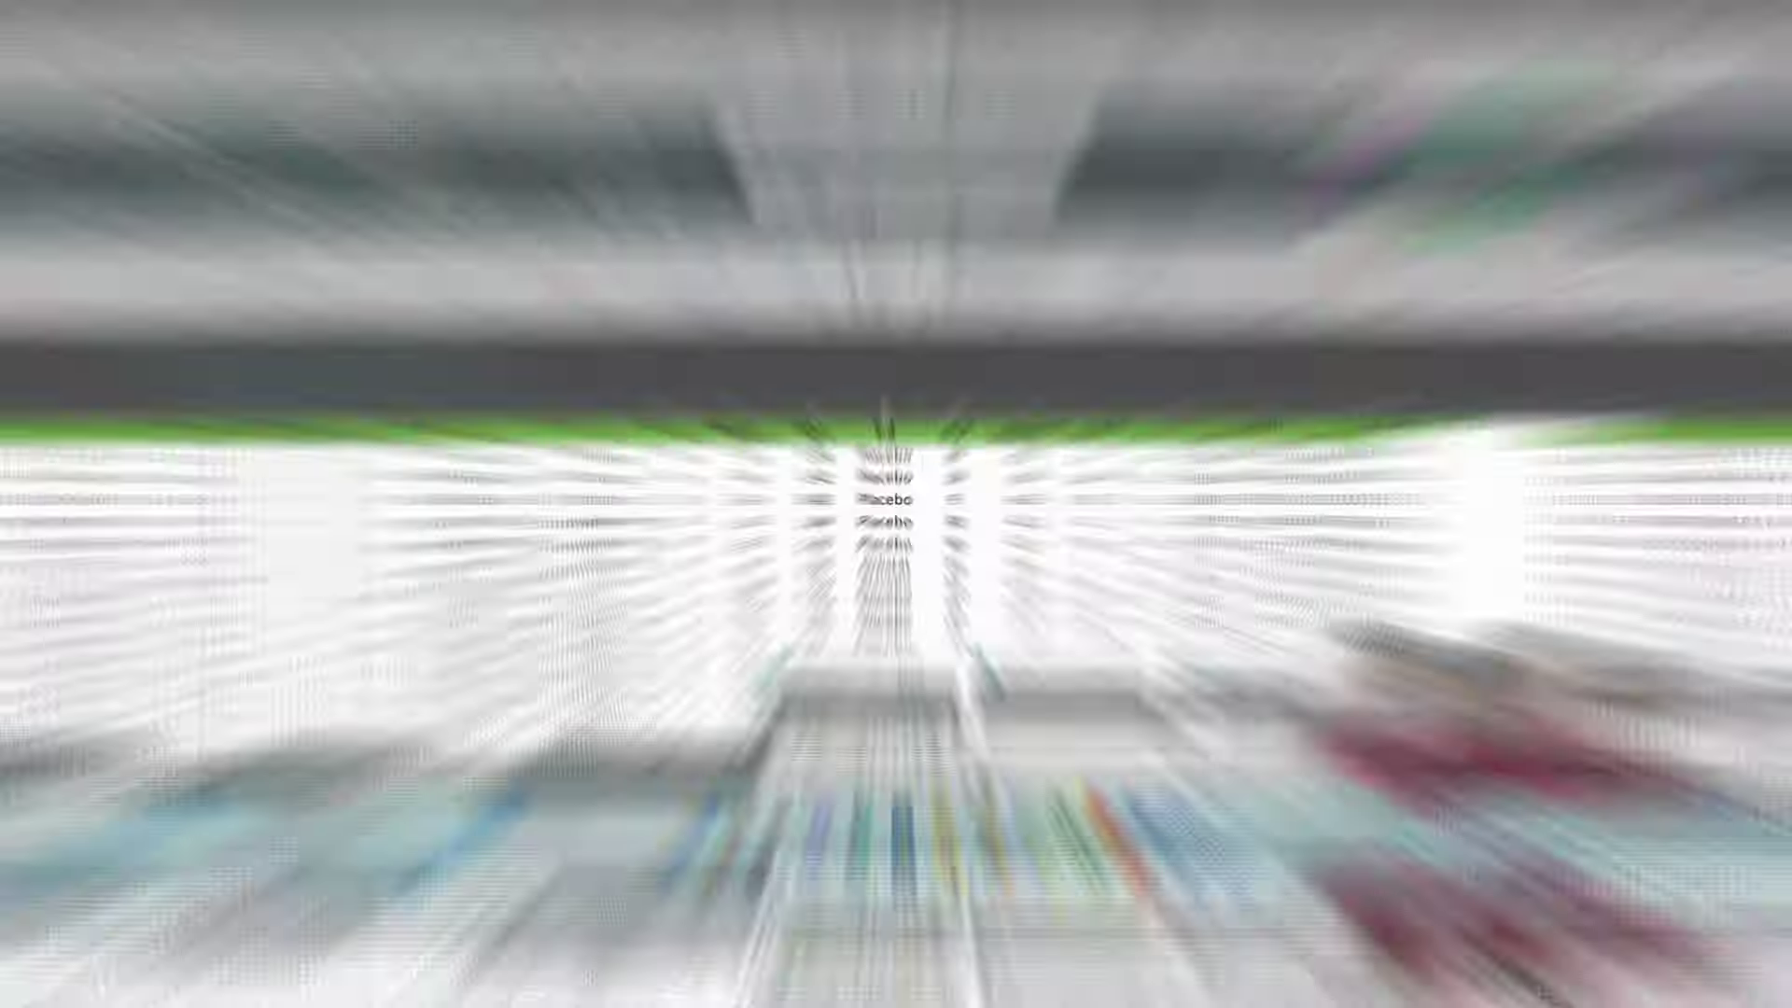
mouse_move(1152, 975)
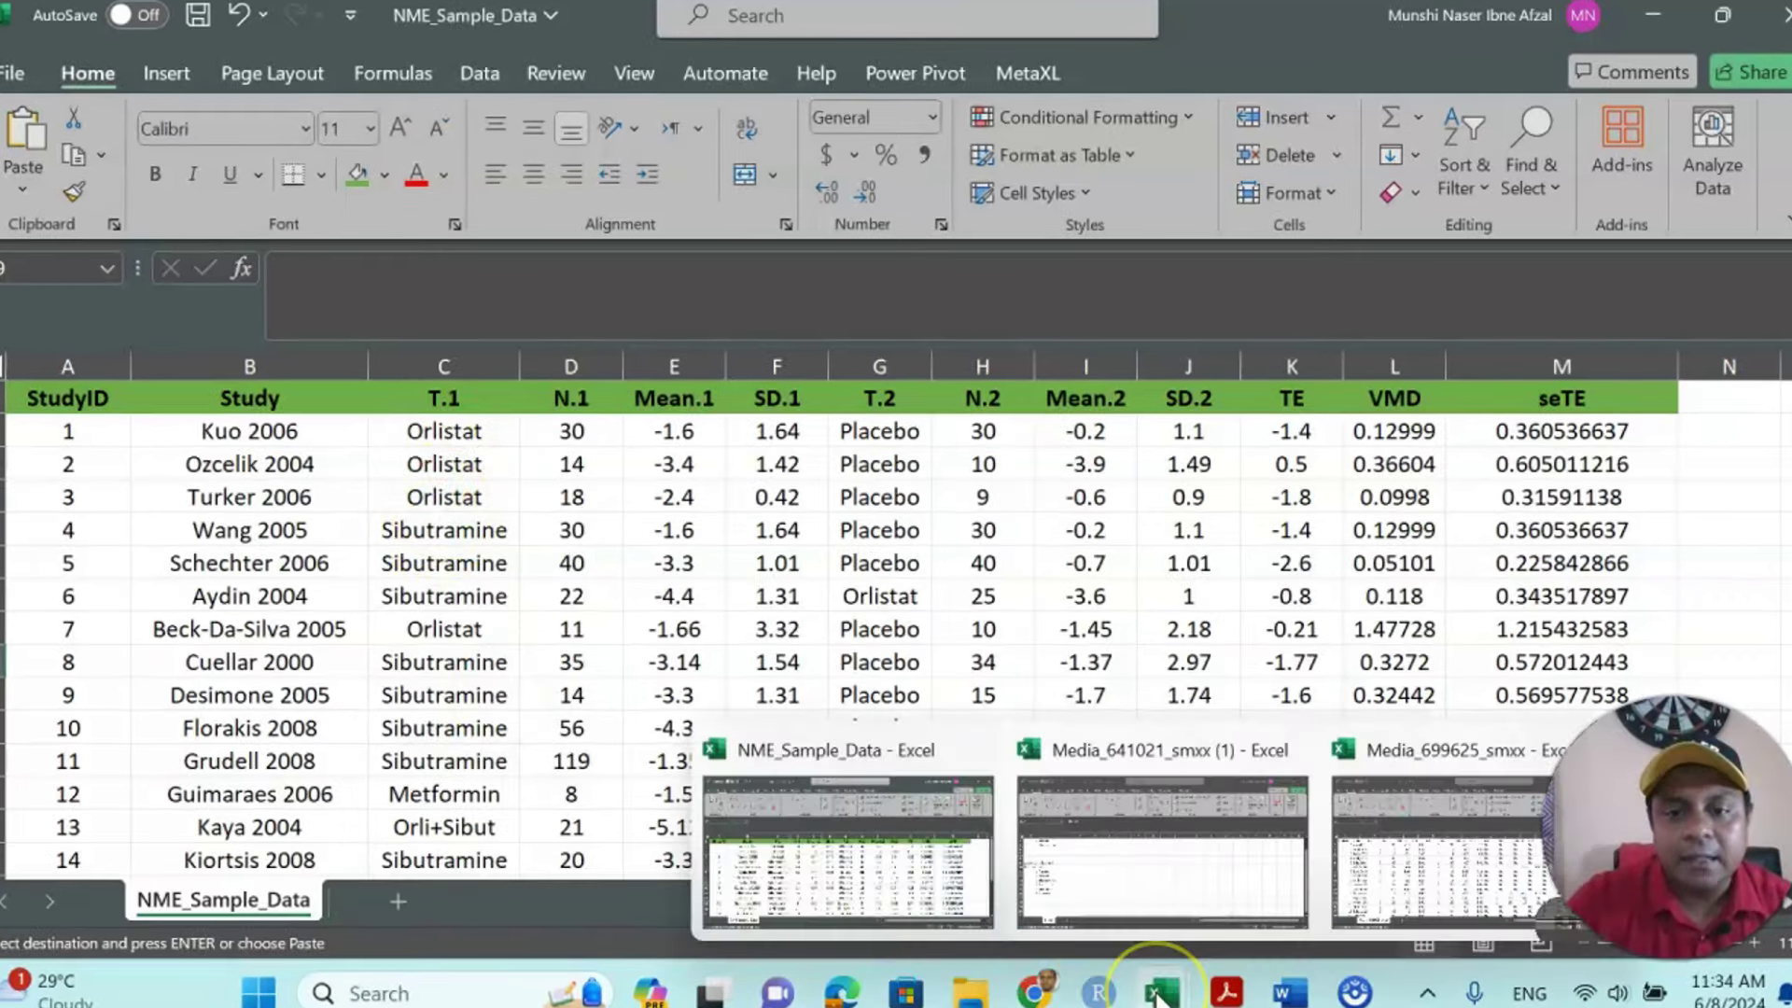
click(1160, 821)
scroll(1060, 824, up, 1)
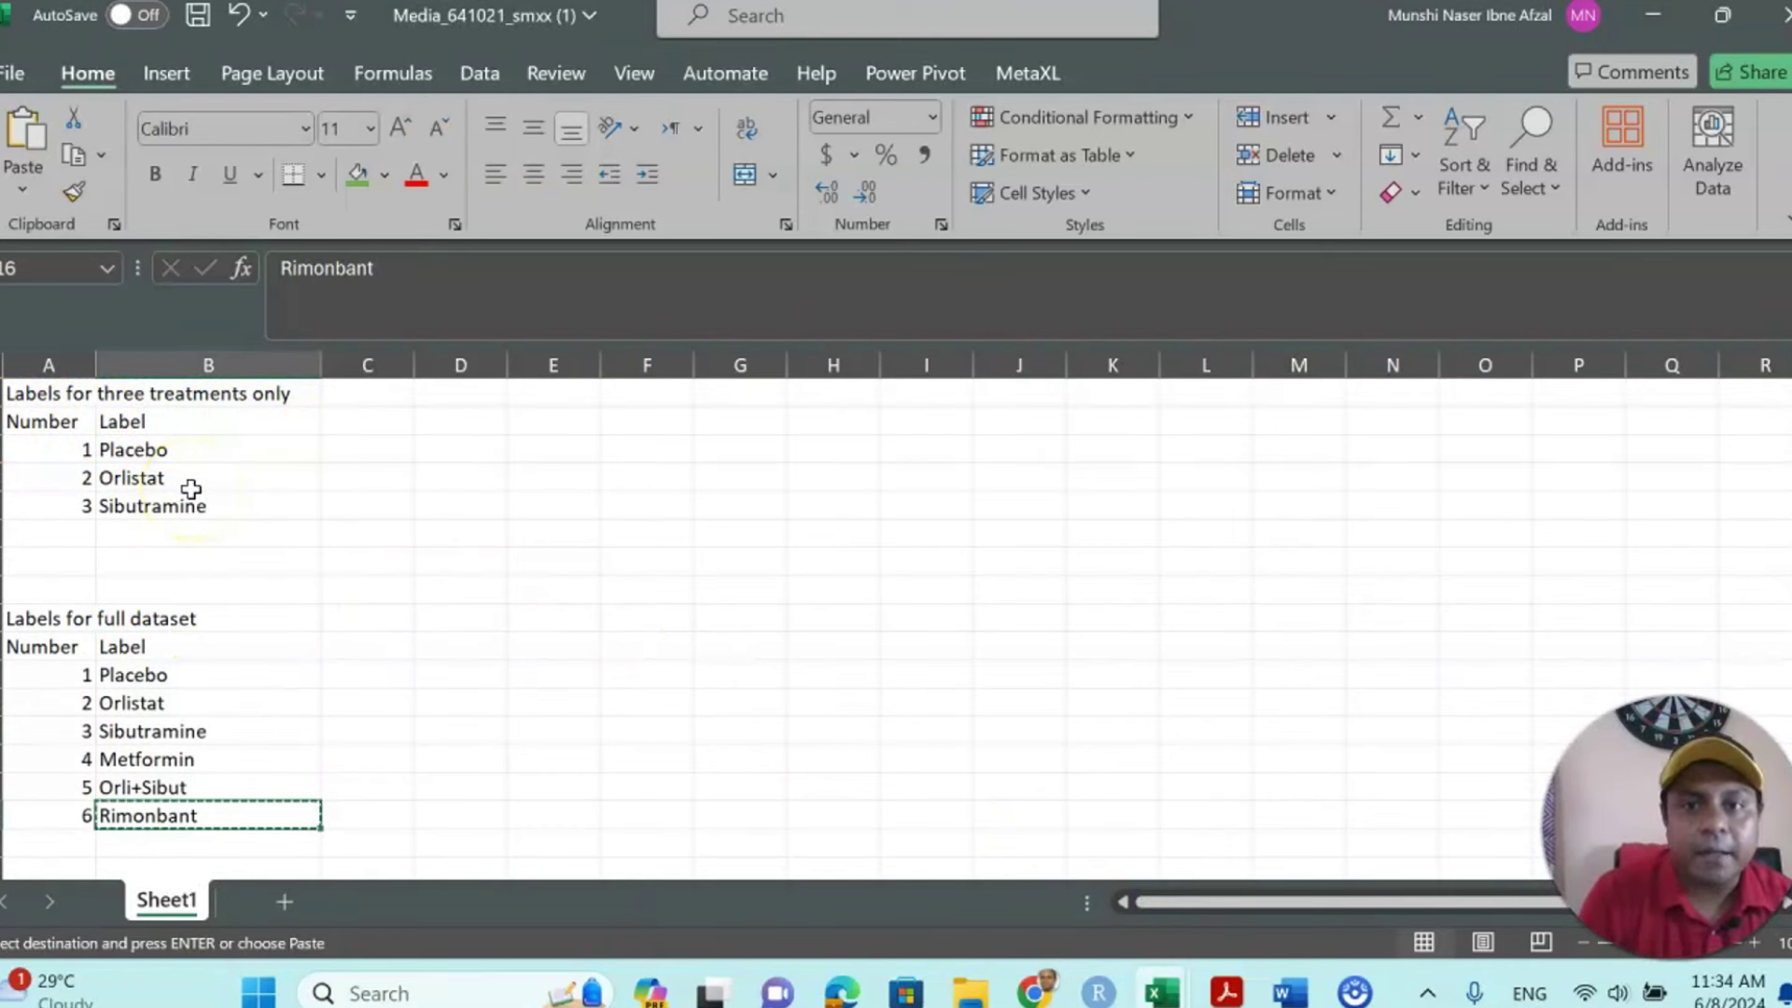
scroll(110, 560, down, 1)
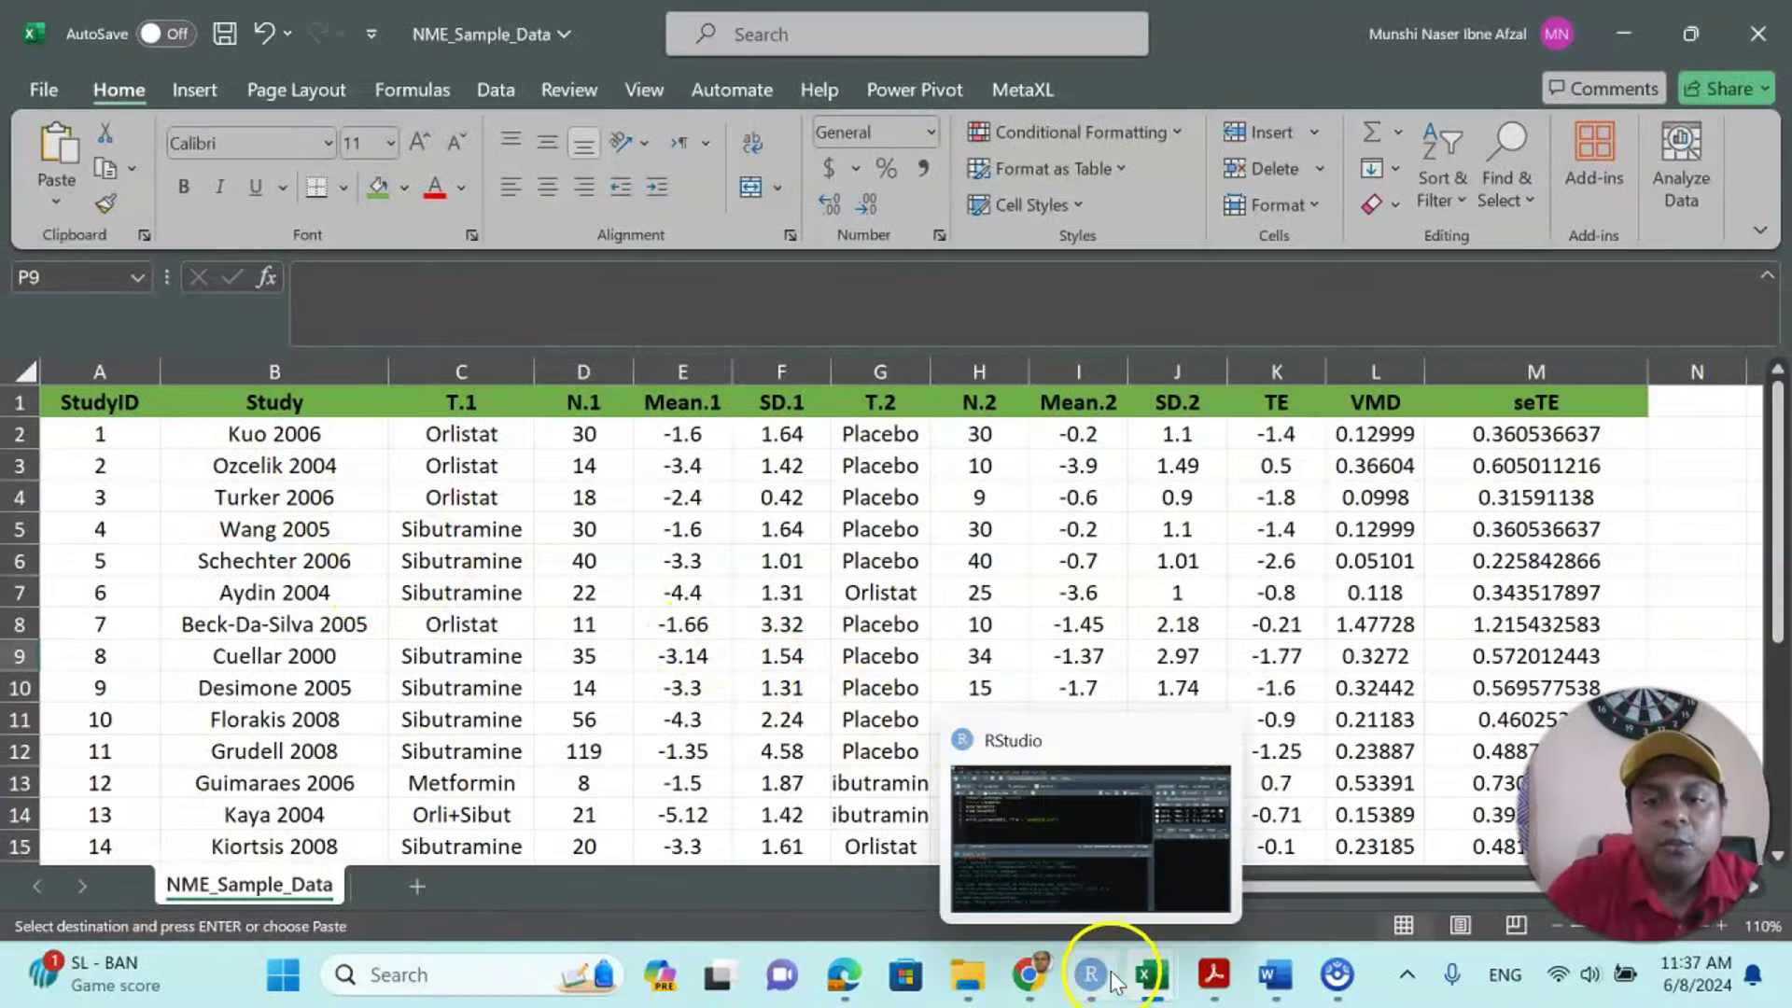
Return to the MetaInsight tab in Chrome and reload the disconnected page
click(1035, 977)
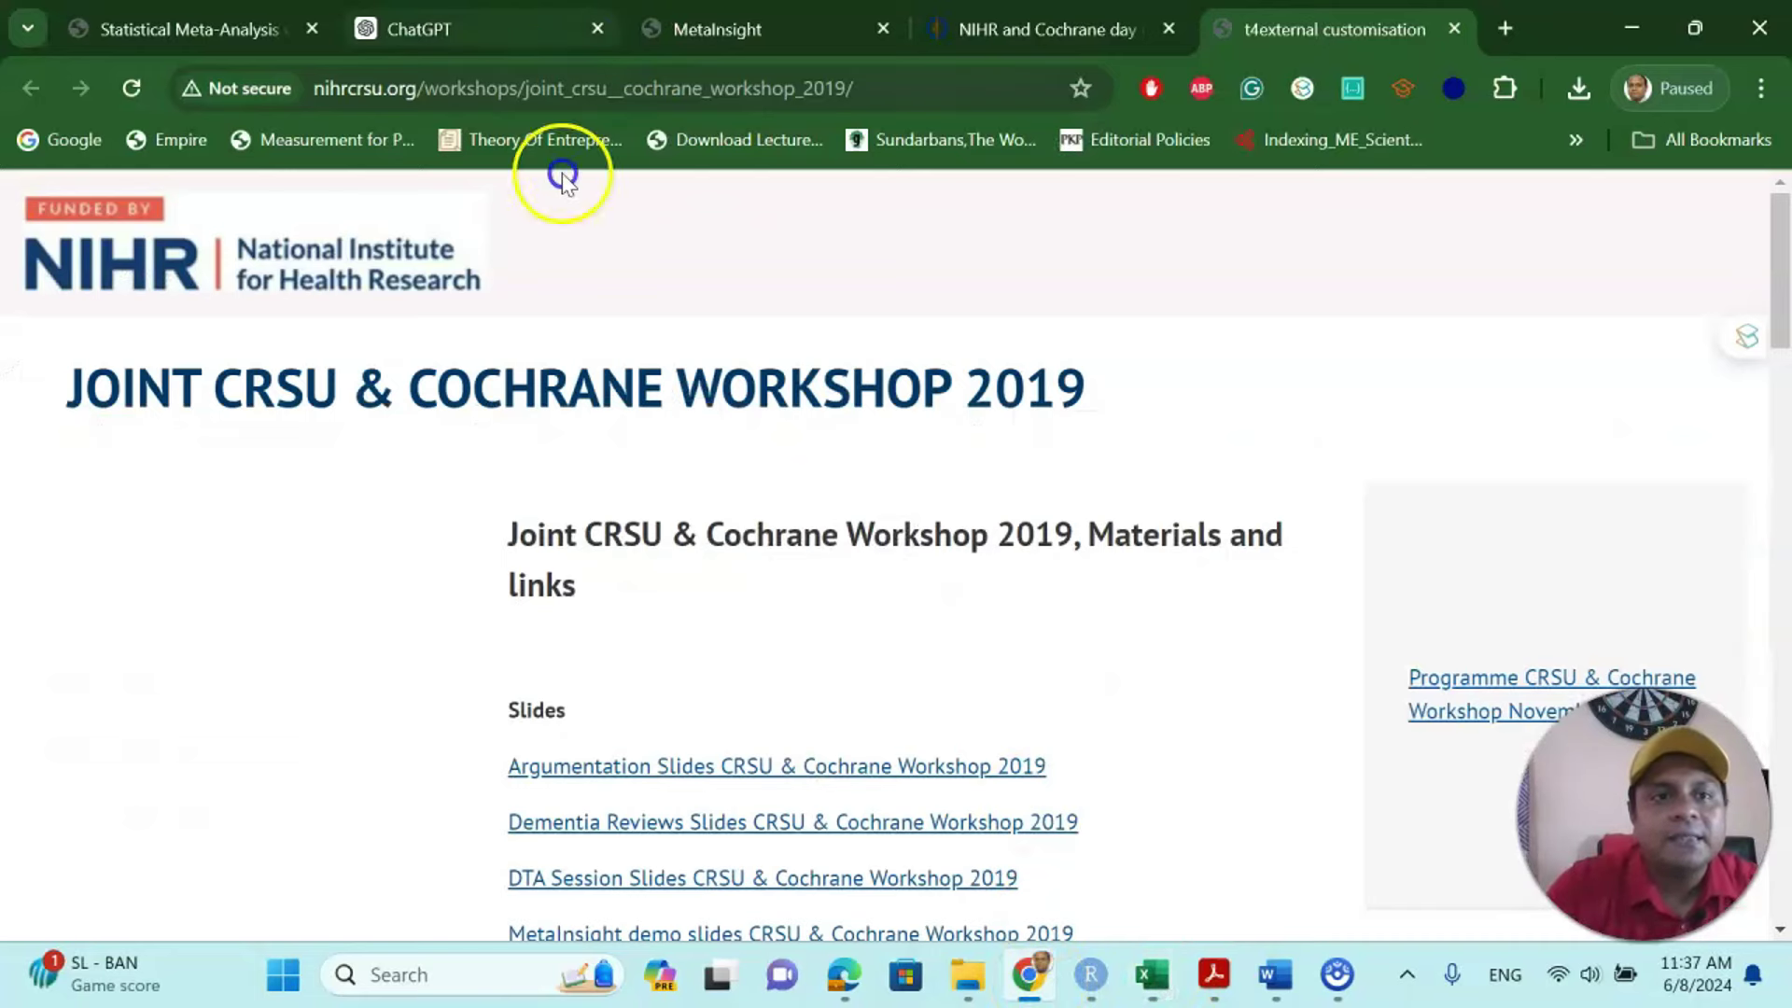
click(720, 26)
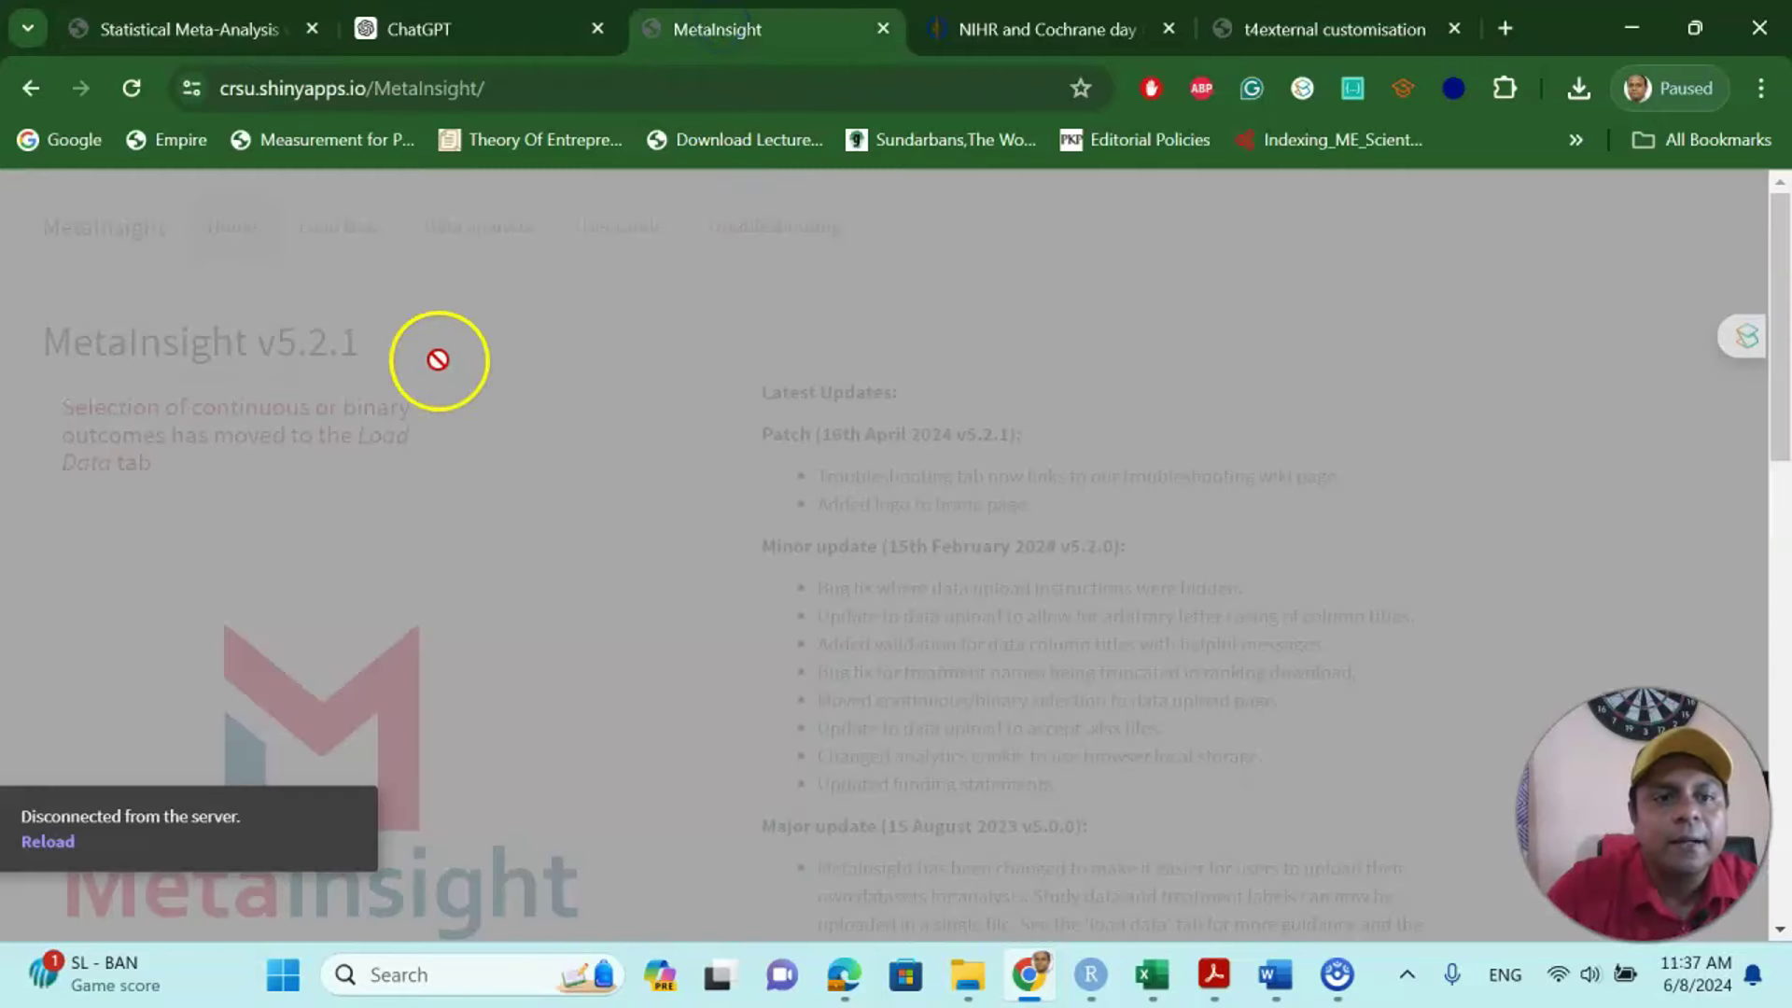
click(207, 834)
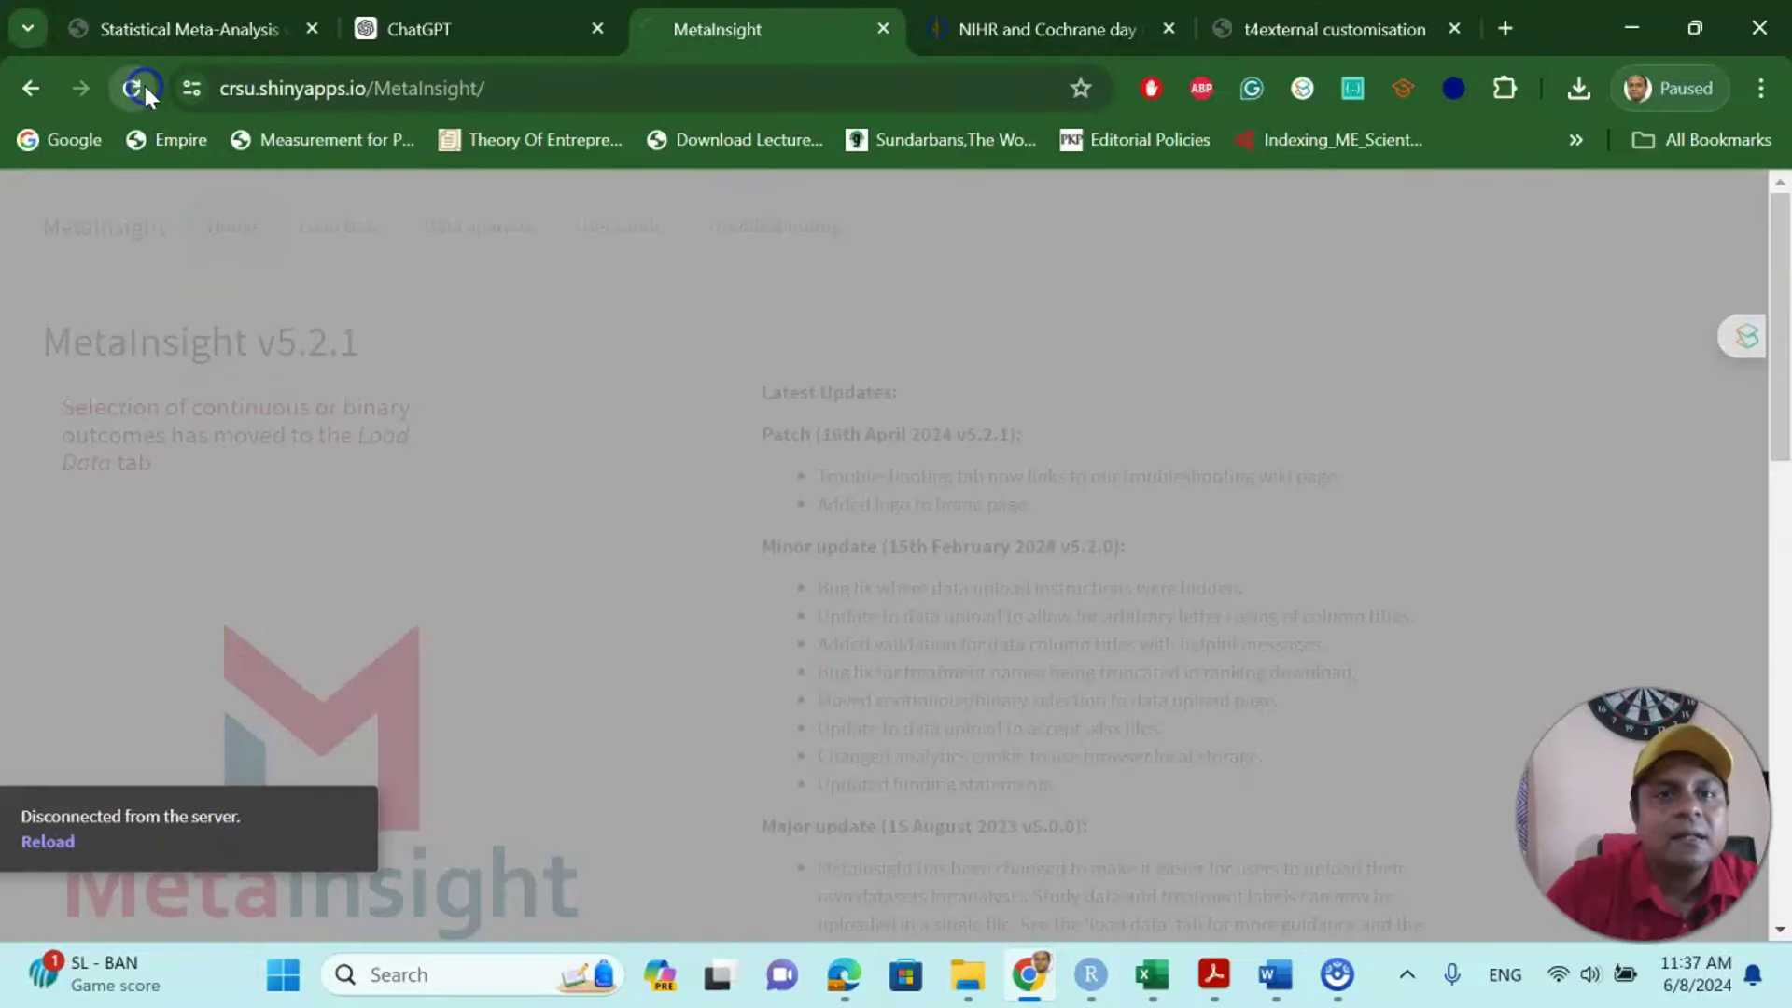
click(144, 86)
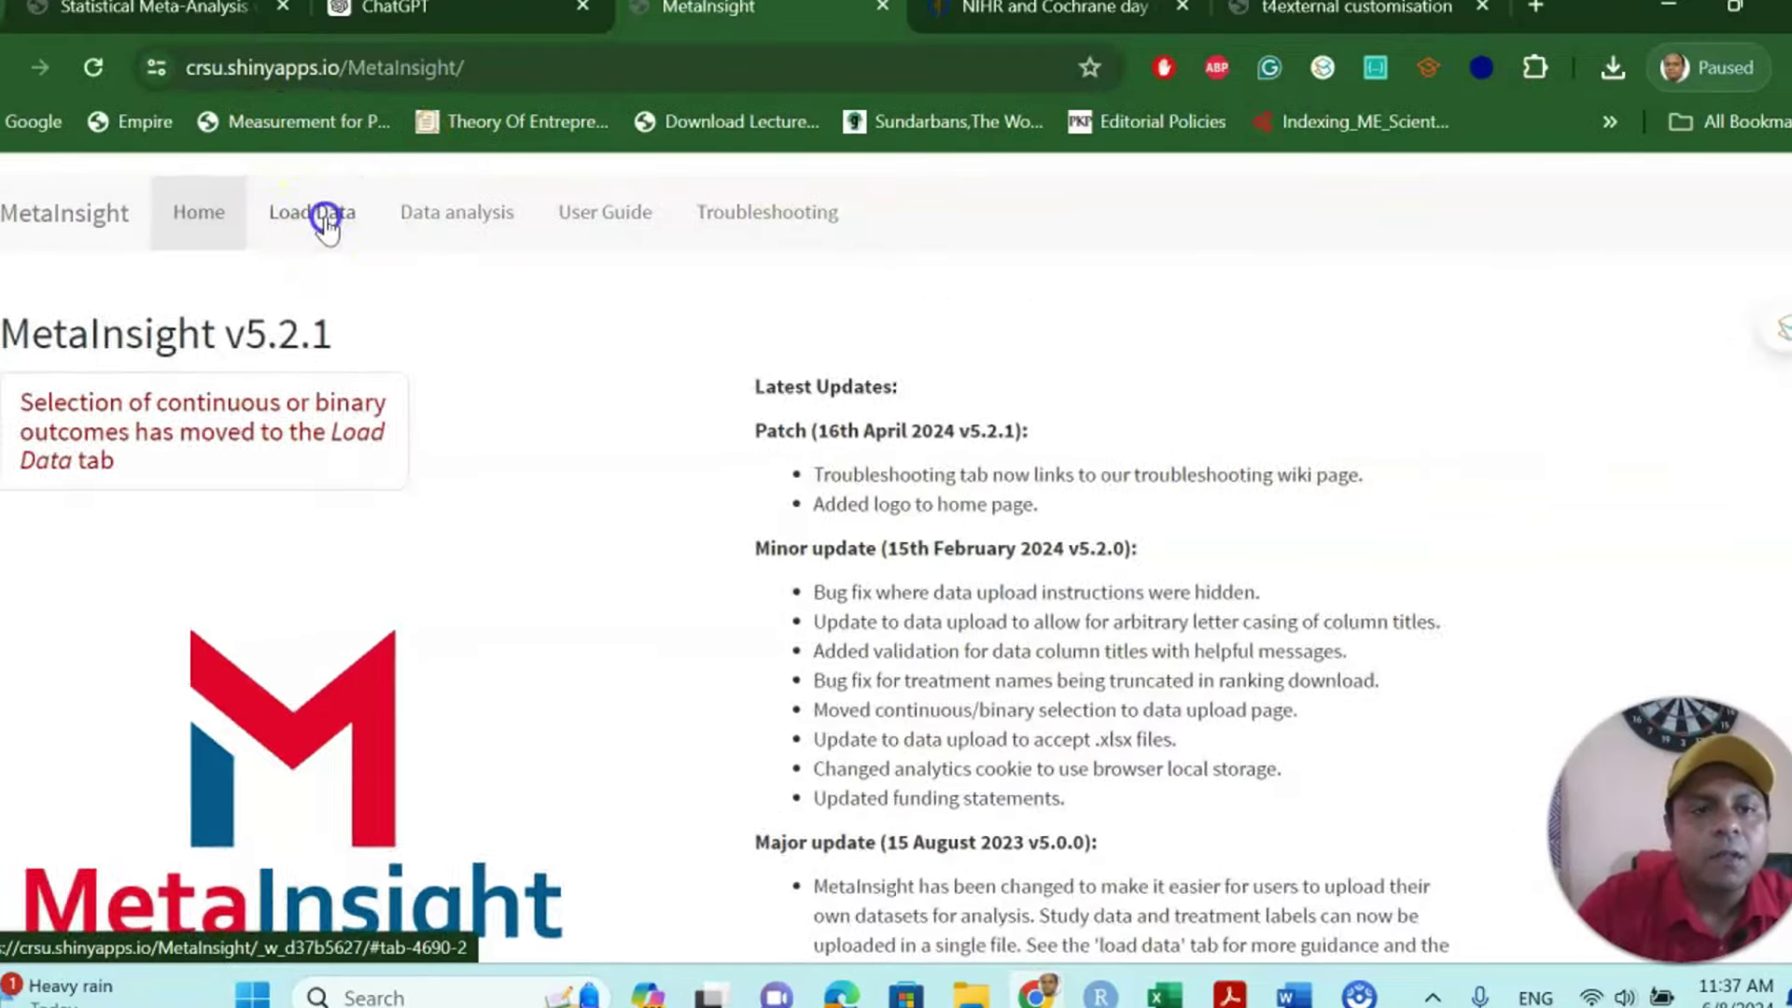
On the Load Data page, browse Downloads for a data file, then cancel without uploading
click(351, 210)
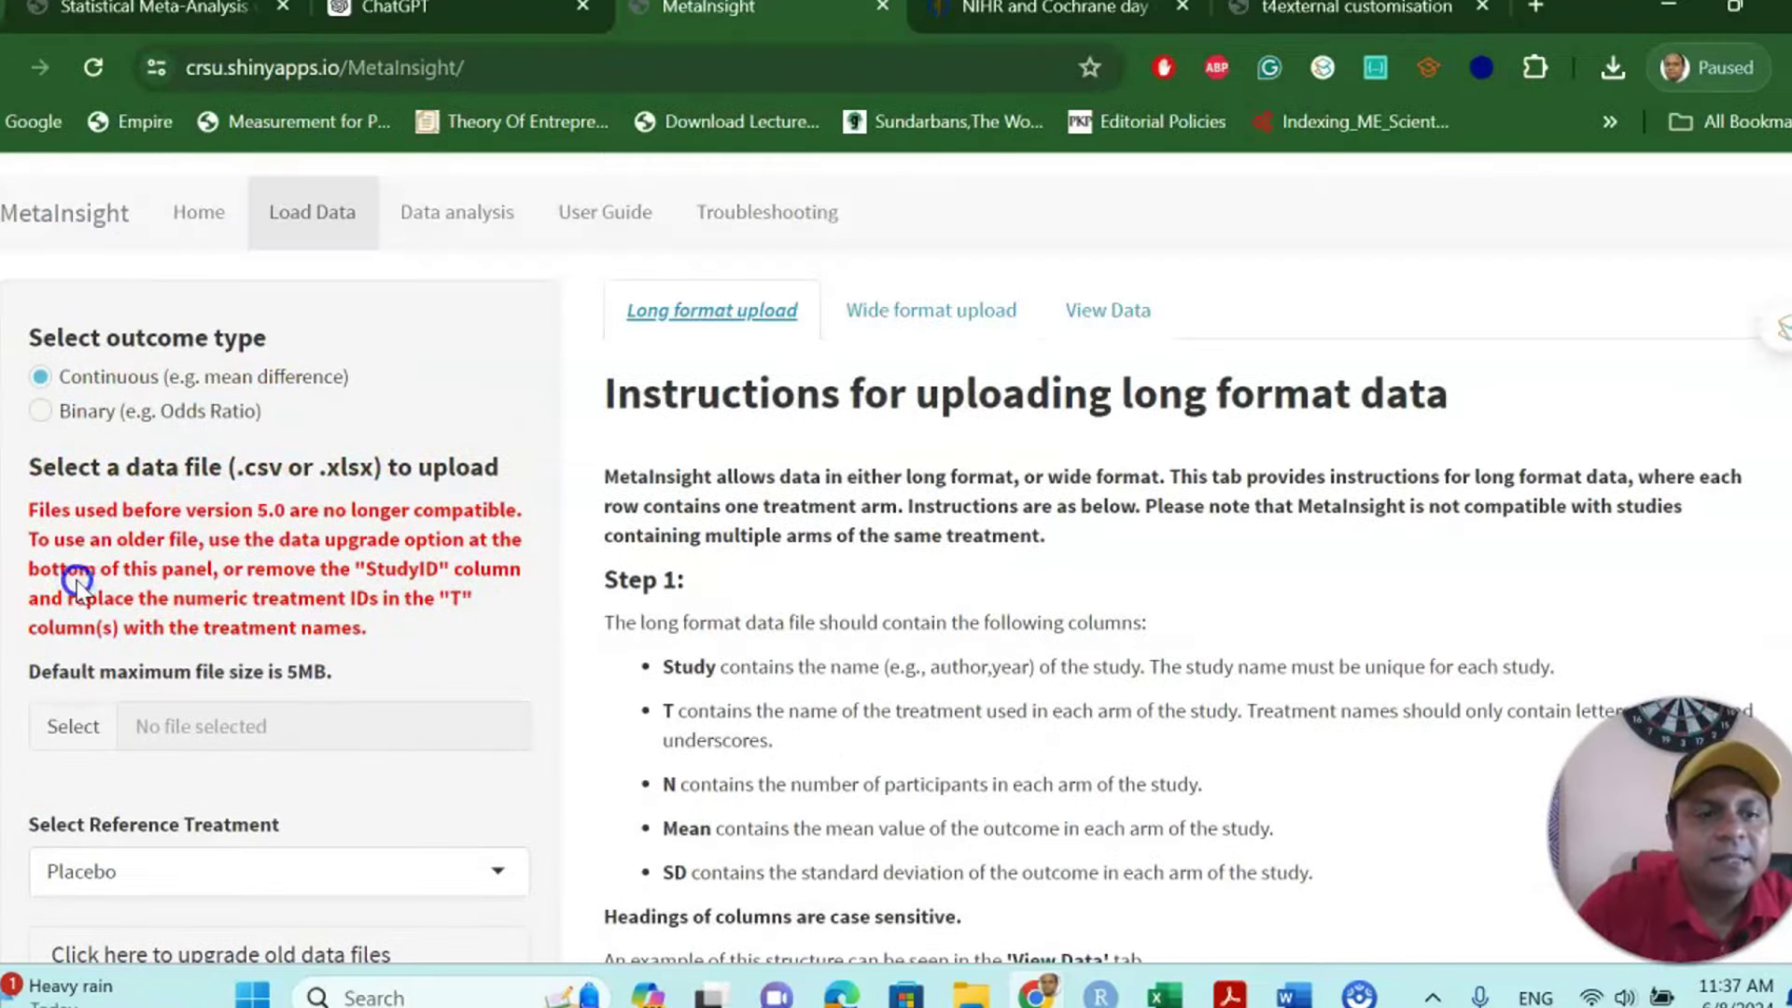
click(76, 581)
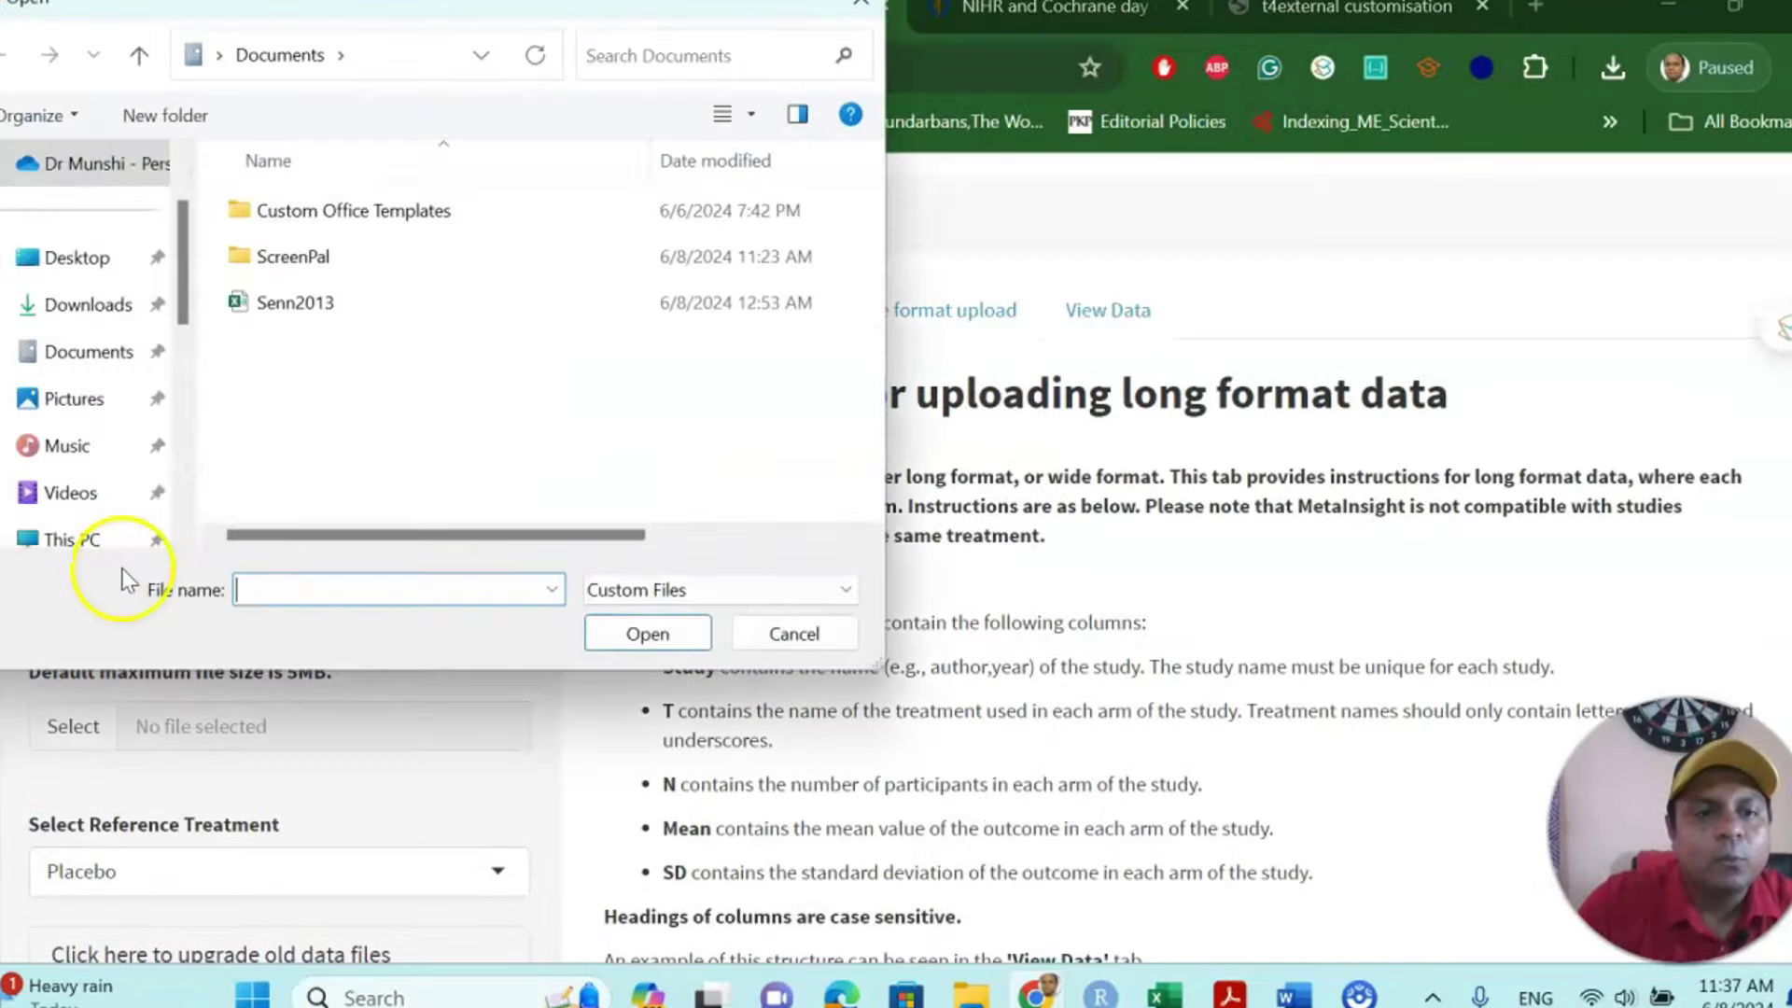
click(82, 306)
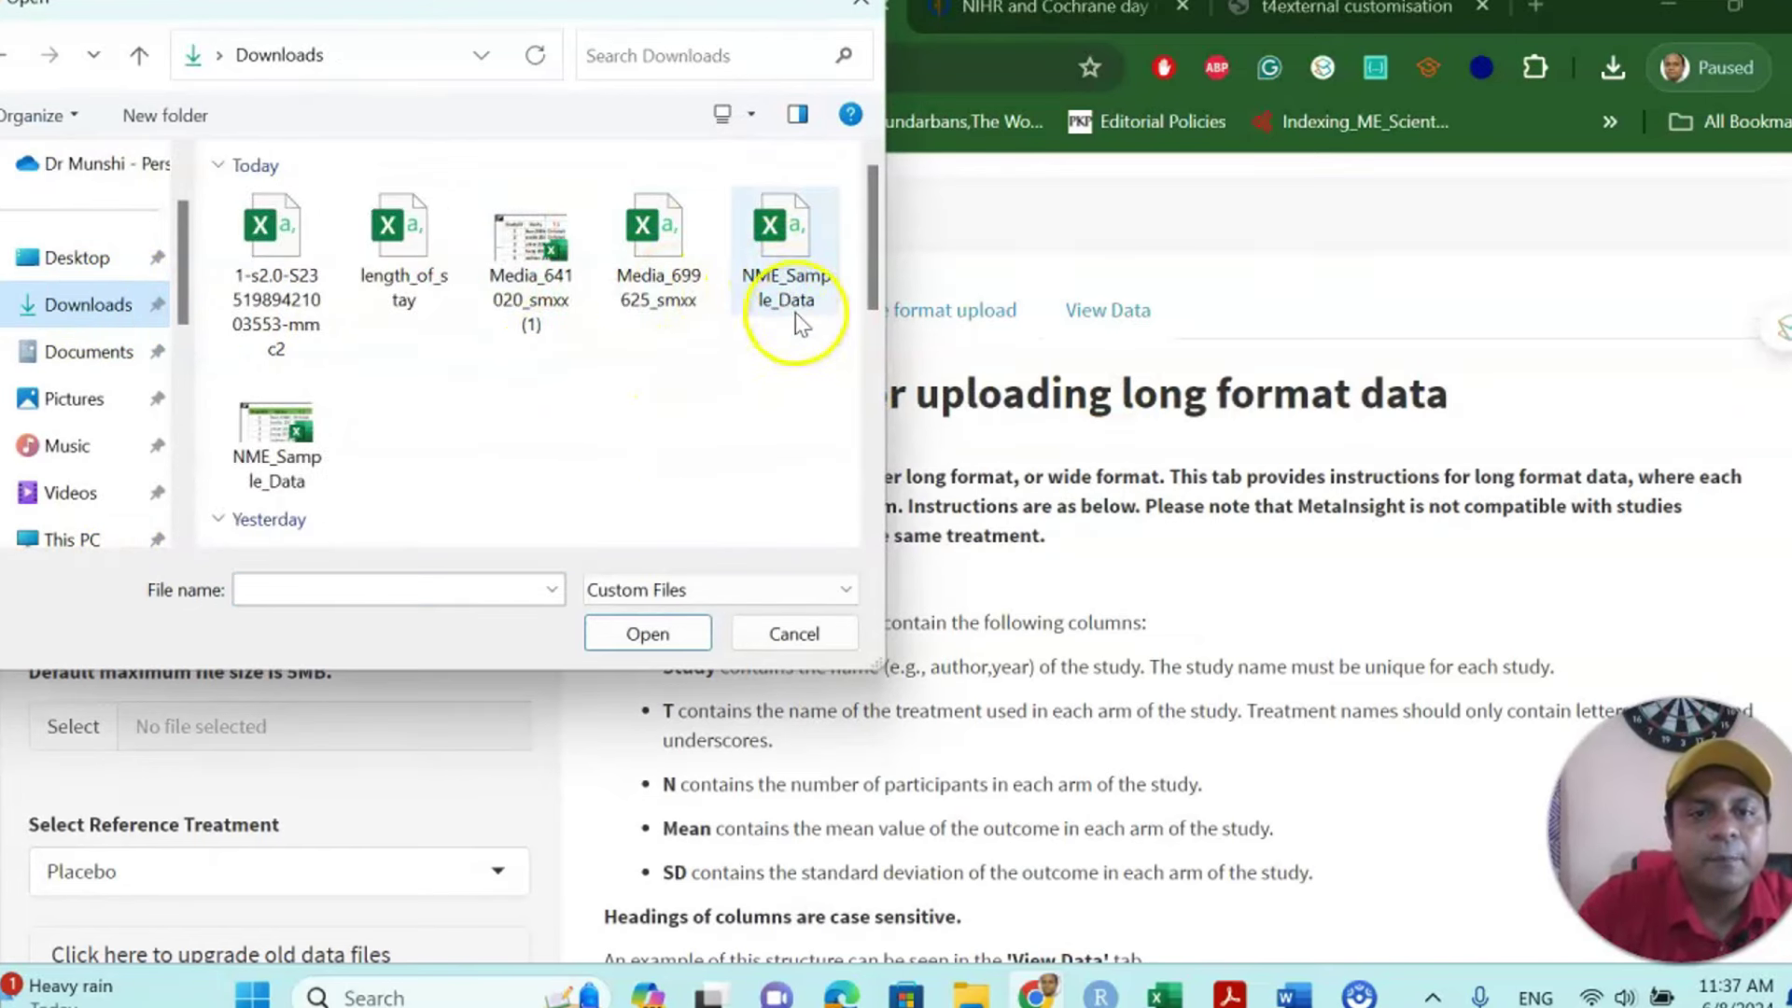
click(795, 634)
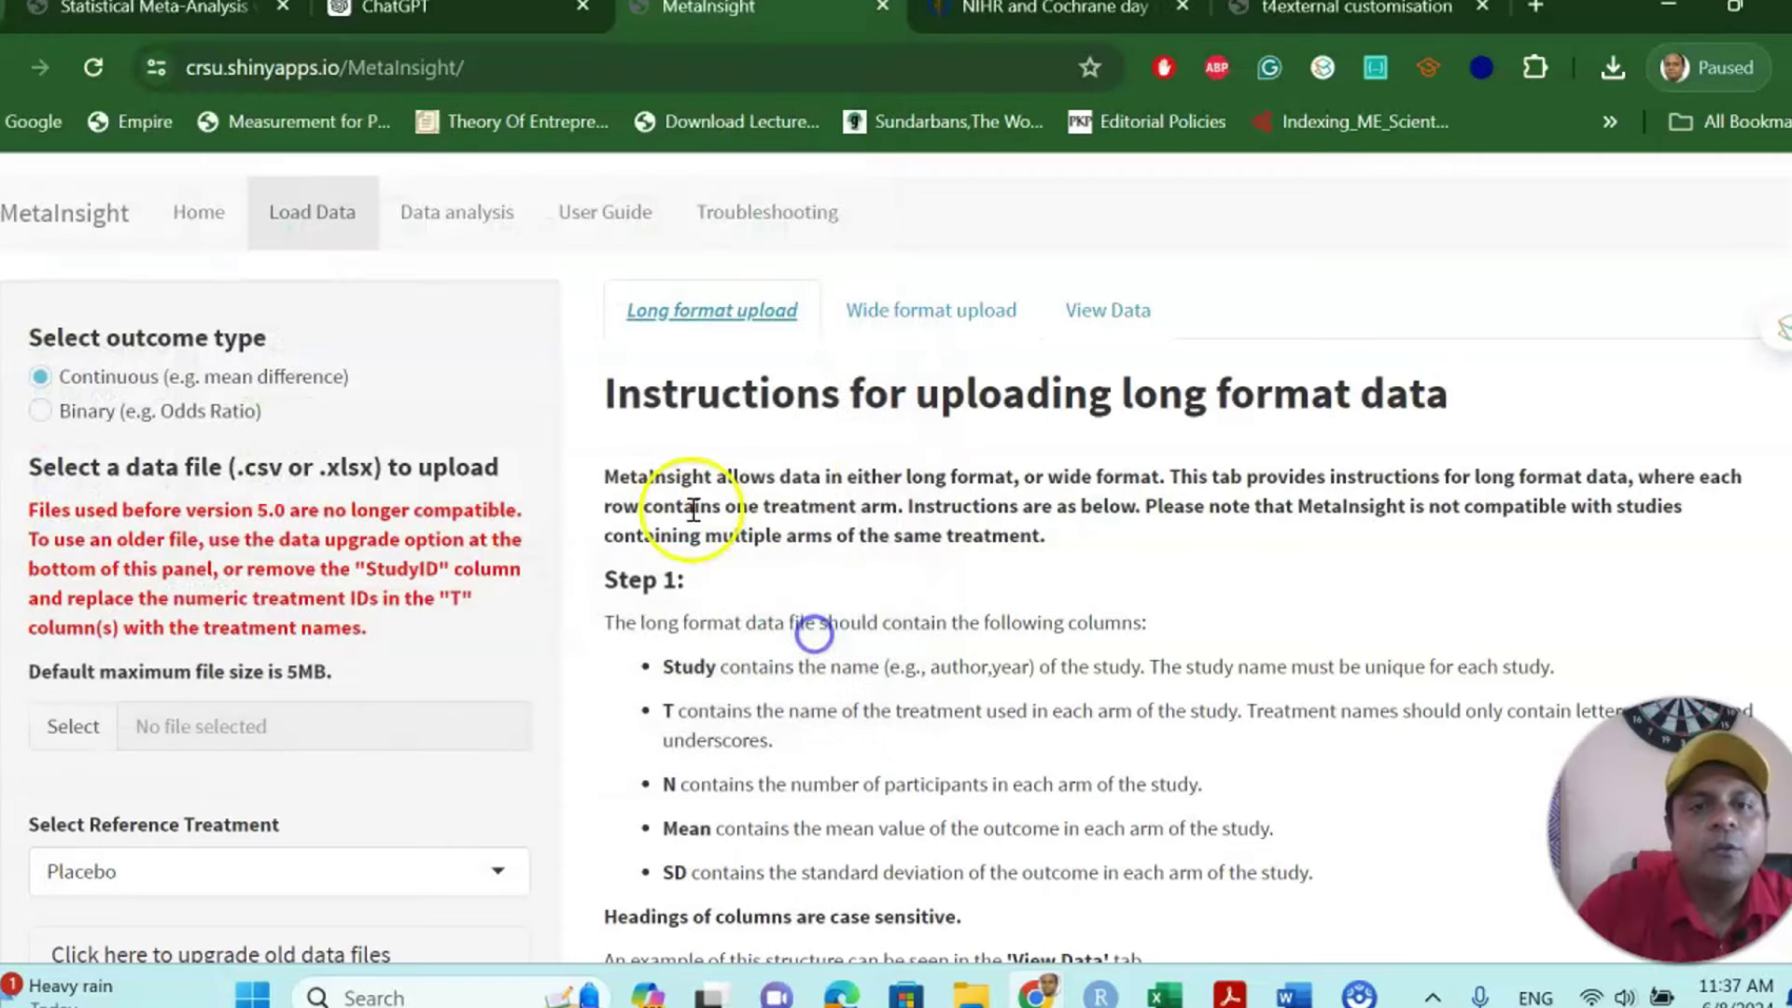
Show the Data analysis summary: 6 interventions, 24 studies, 1714 patients, network connected
scroll(328, 547, down, 5)
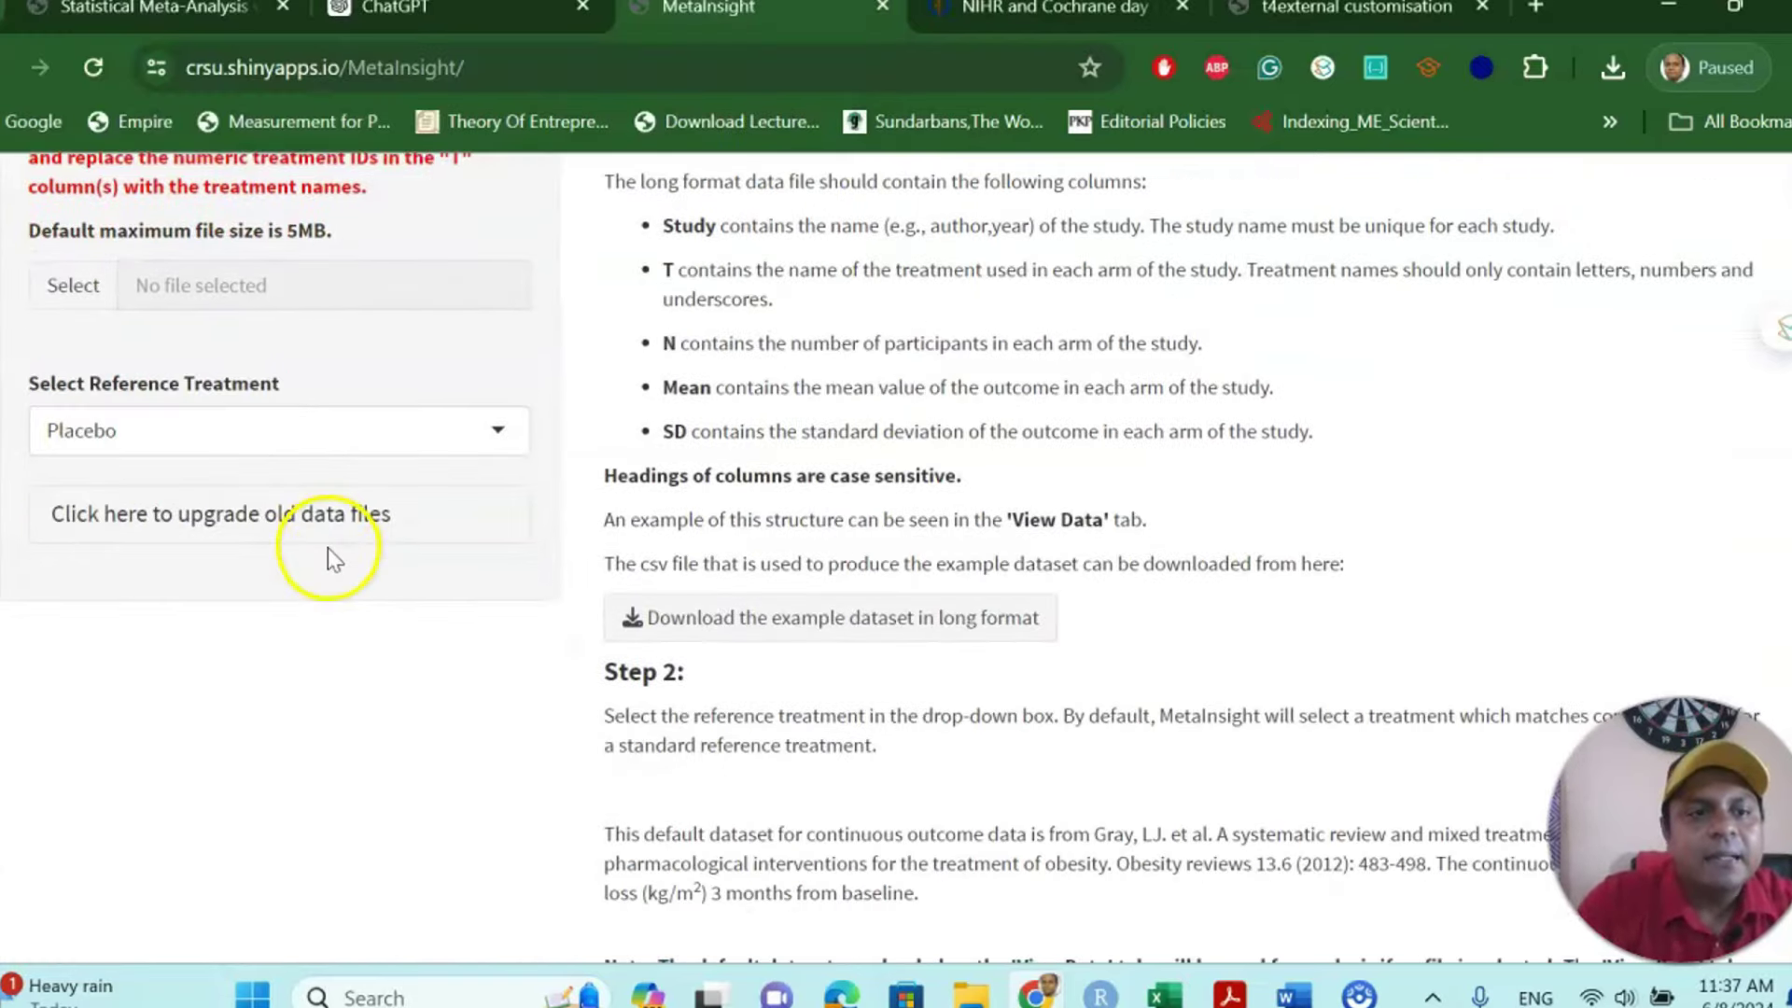
scroll(399, 536, up, 3)
scroll(399, 535, up, 2)
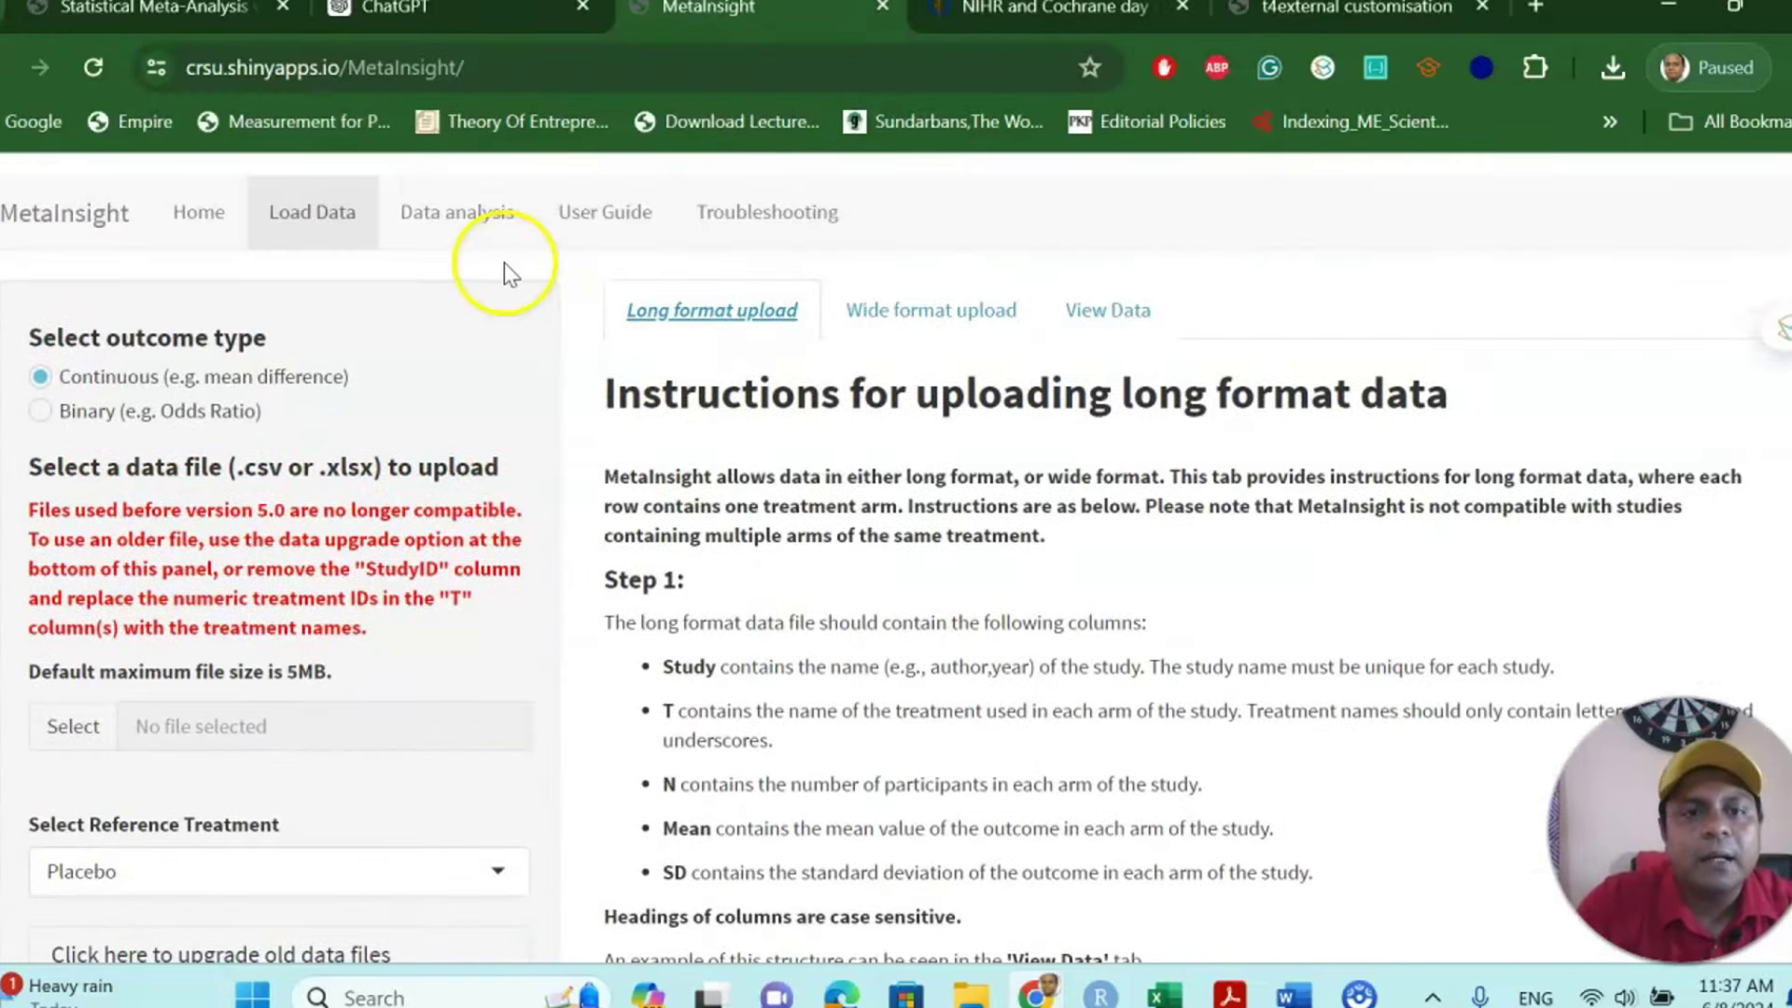
click(478, 224)
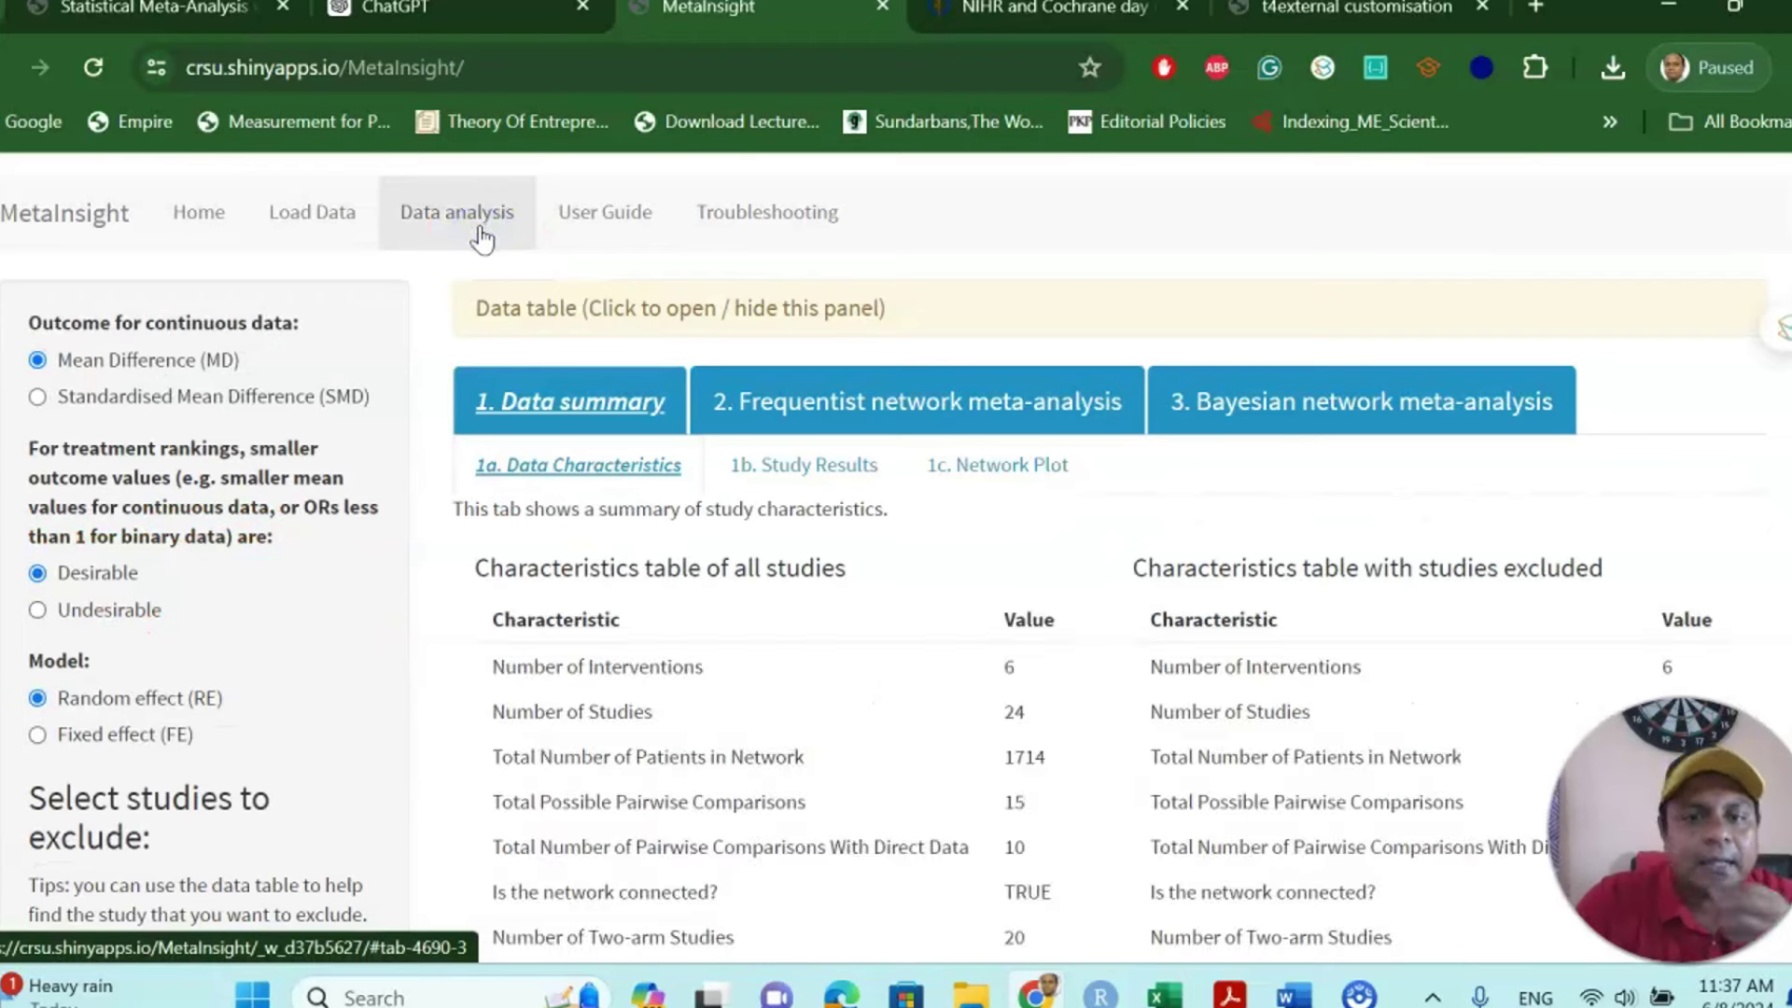
scroll(1013, 481, down, 2)
scroll(1013, 481, down, 1)
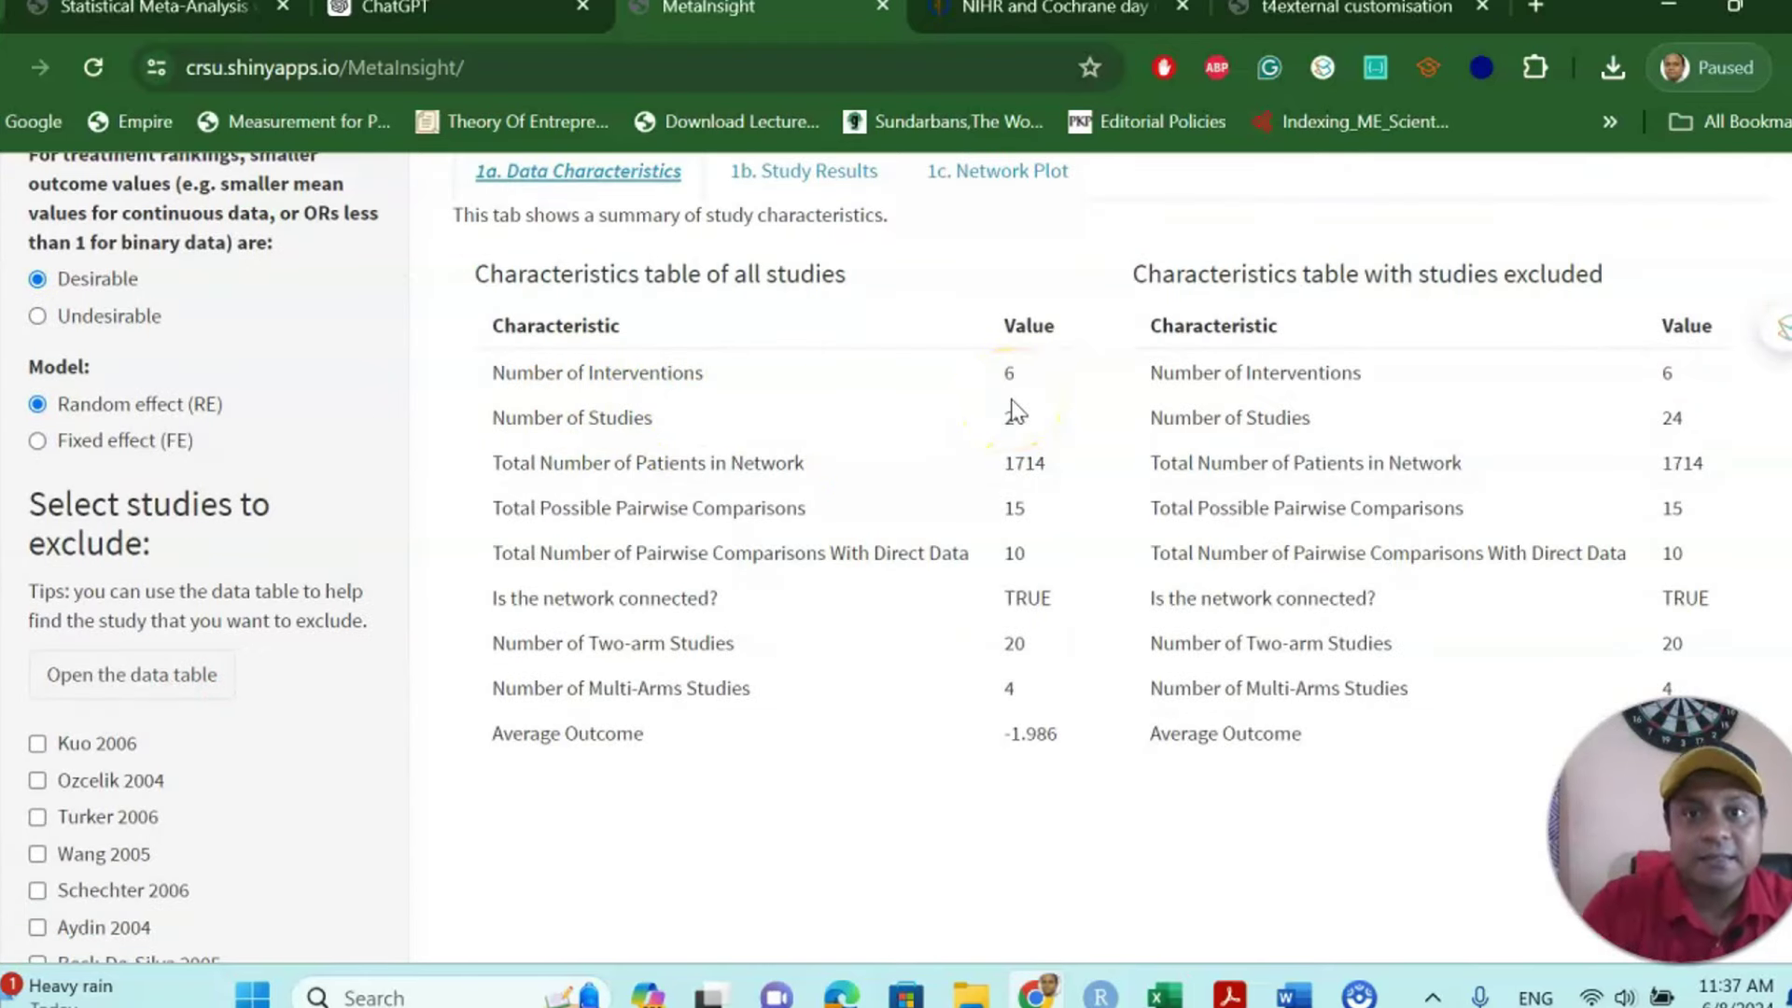
Check the treatment labels in the Media_641021 workbook, then return to MetaInsight's characteristics table
mouse_move(1169, 997)
click(1100, 881)
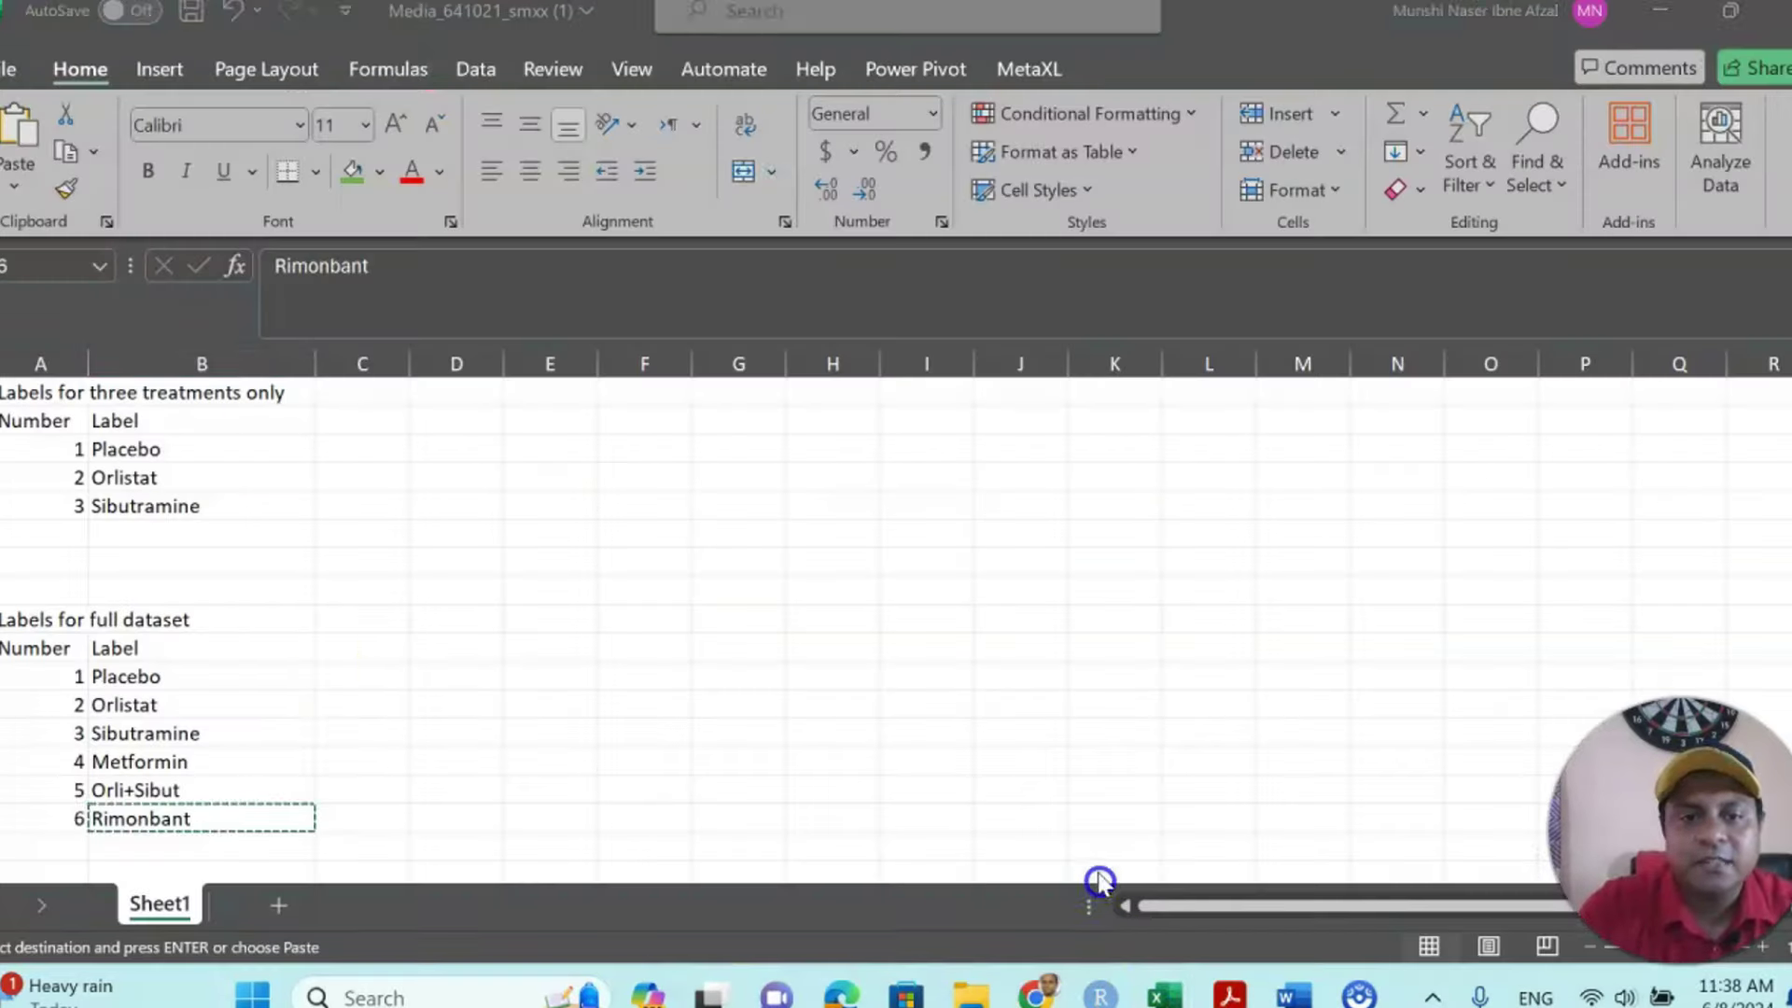
scroll(308, 704, down, 2)
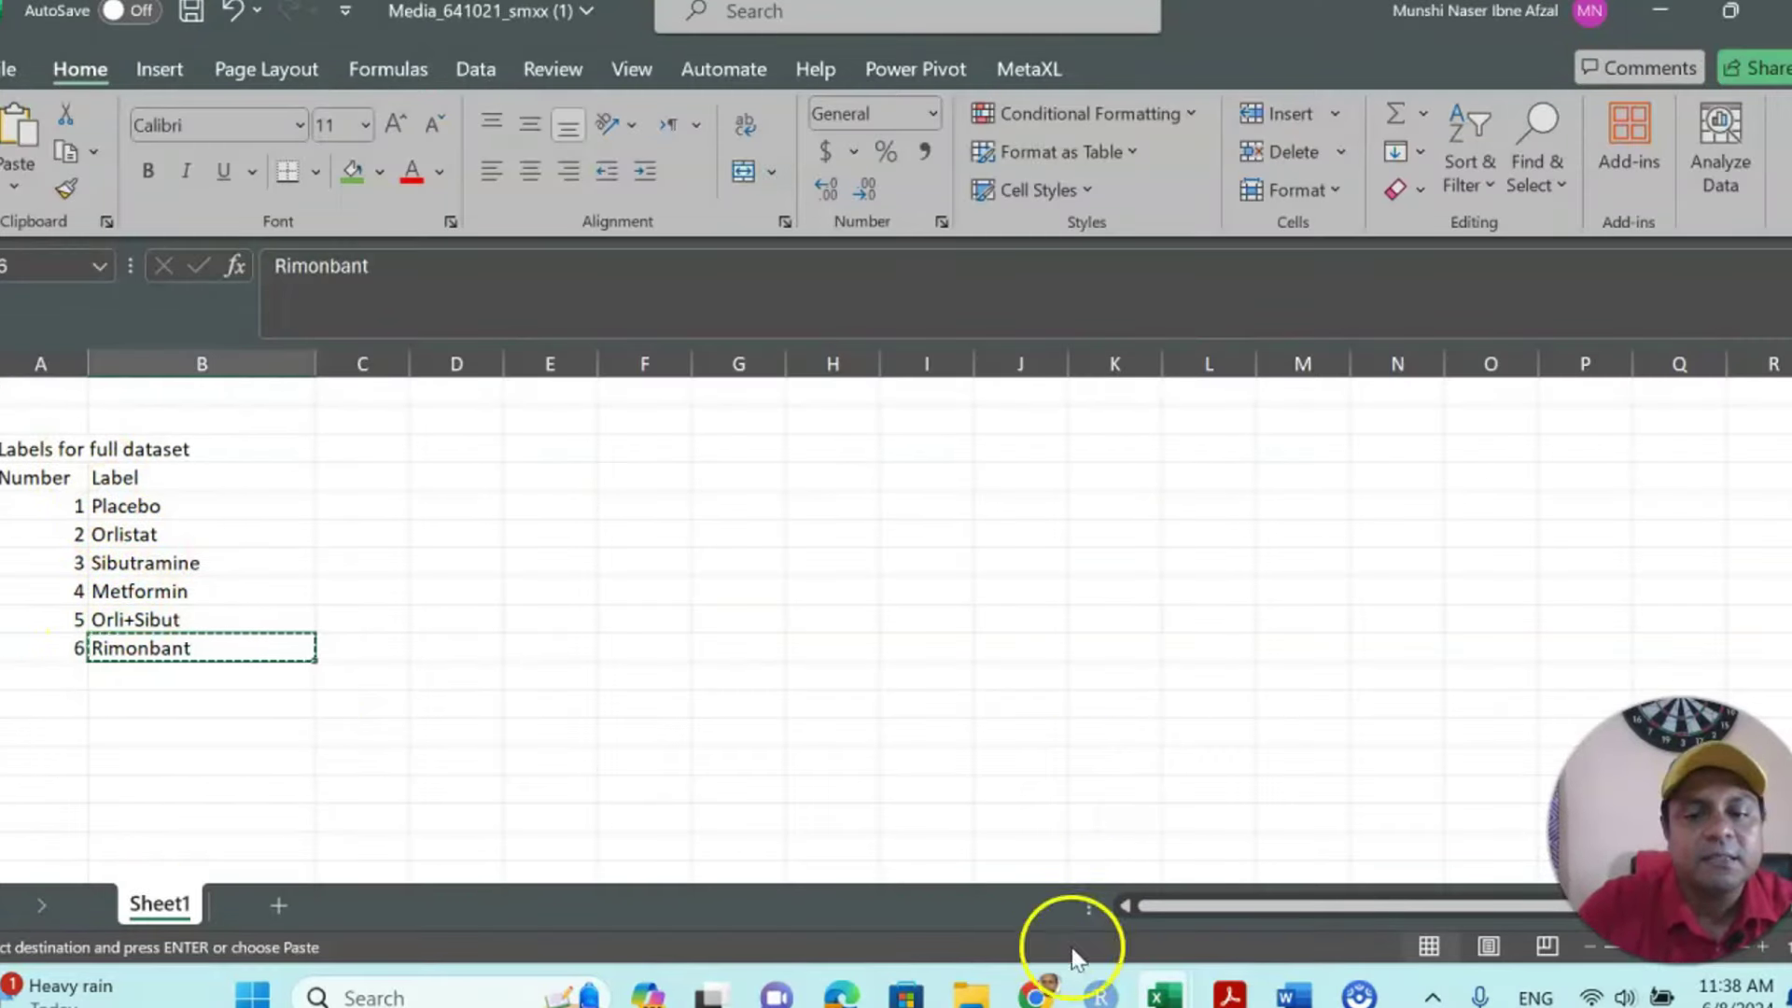
mouse_move(1036, 997)
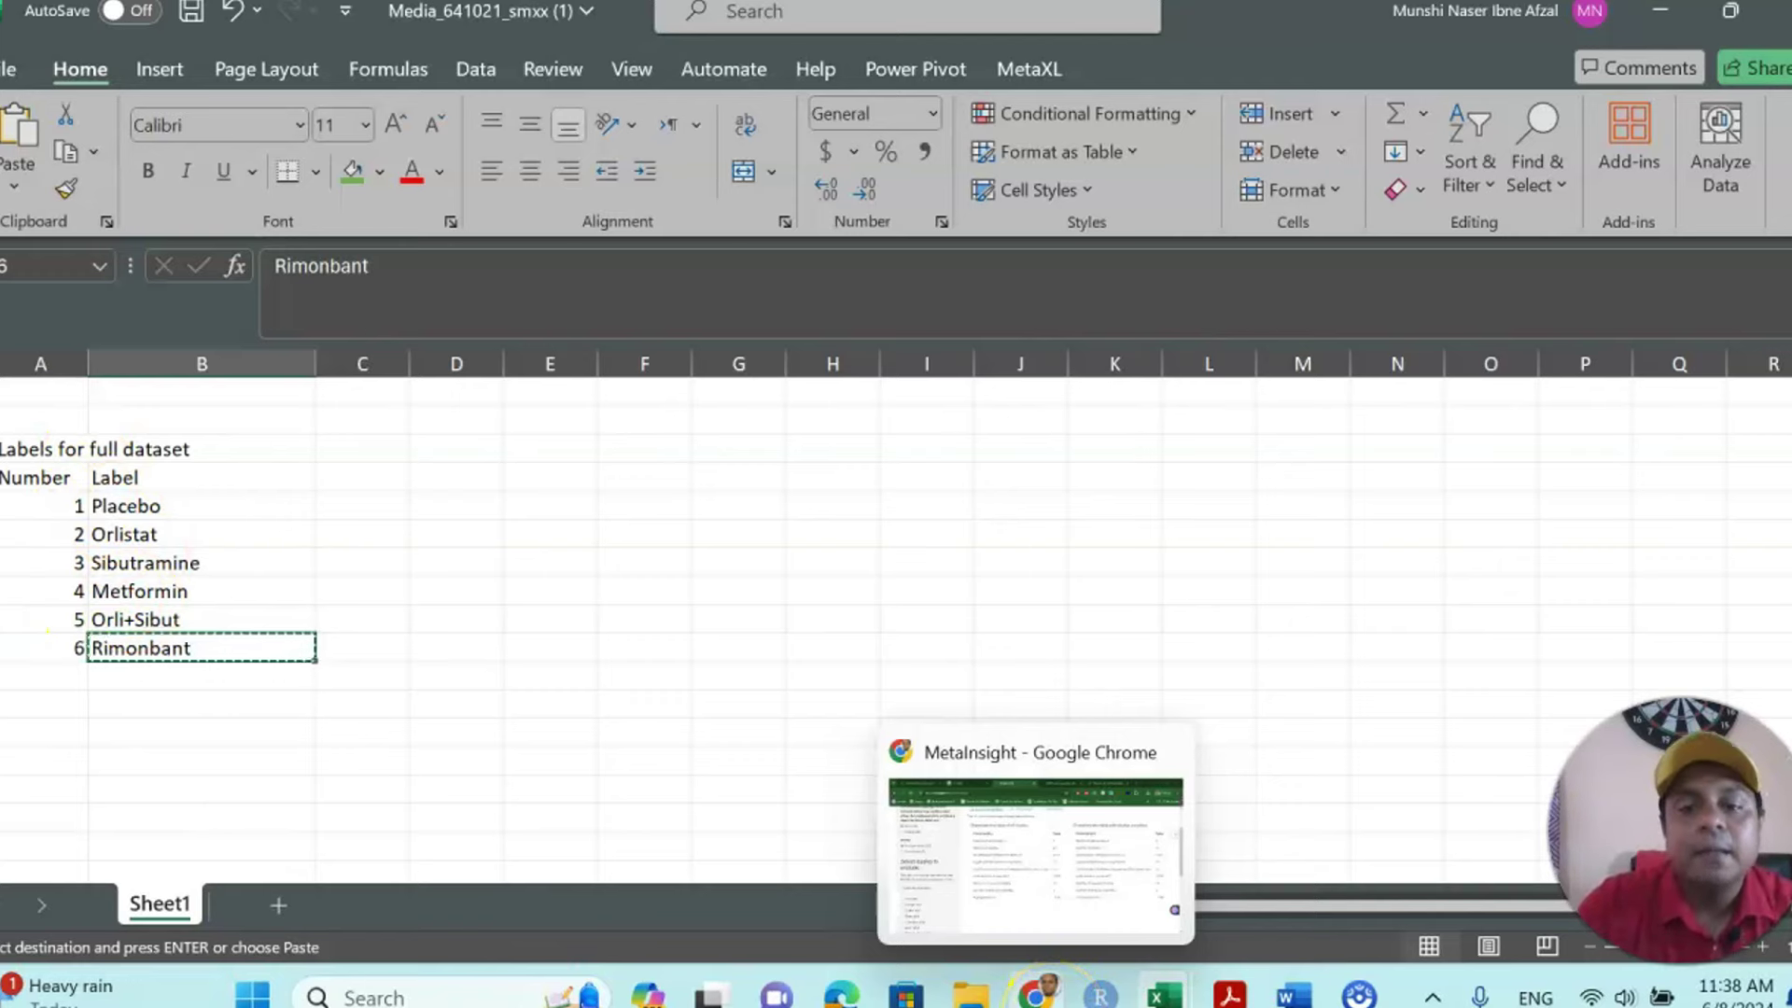
click(1036, 997)
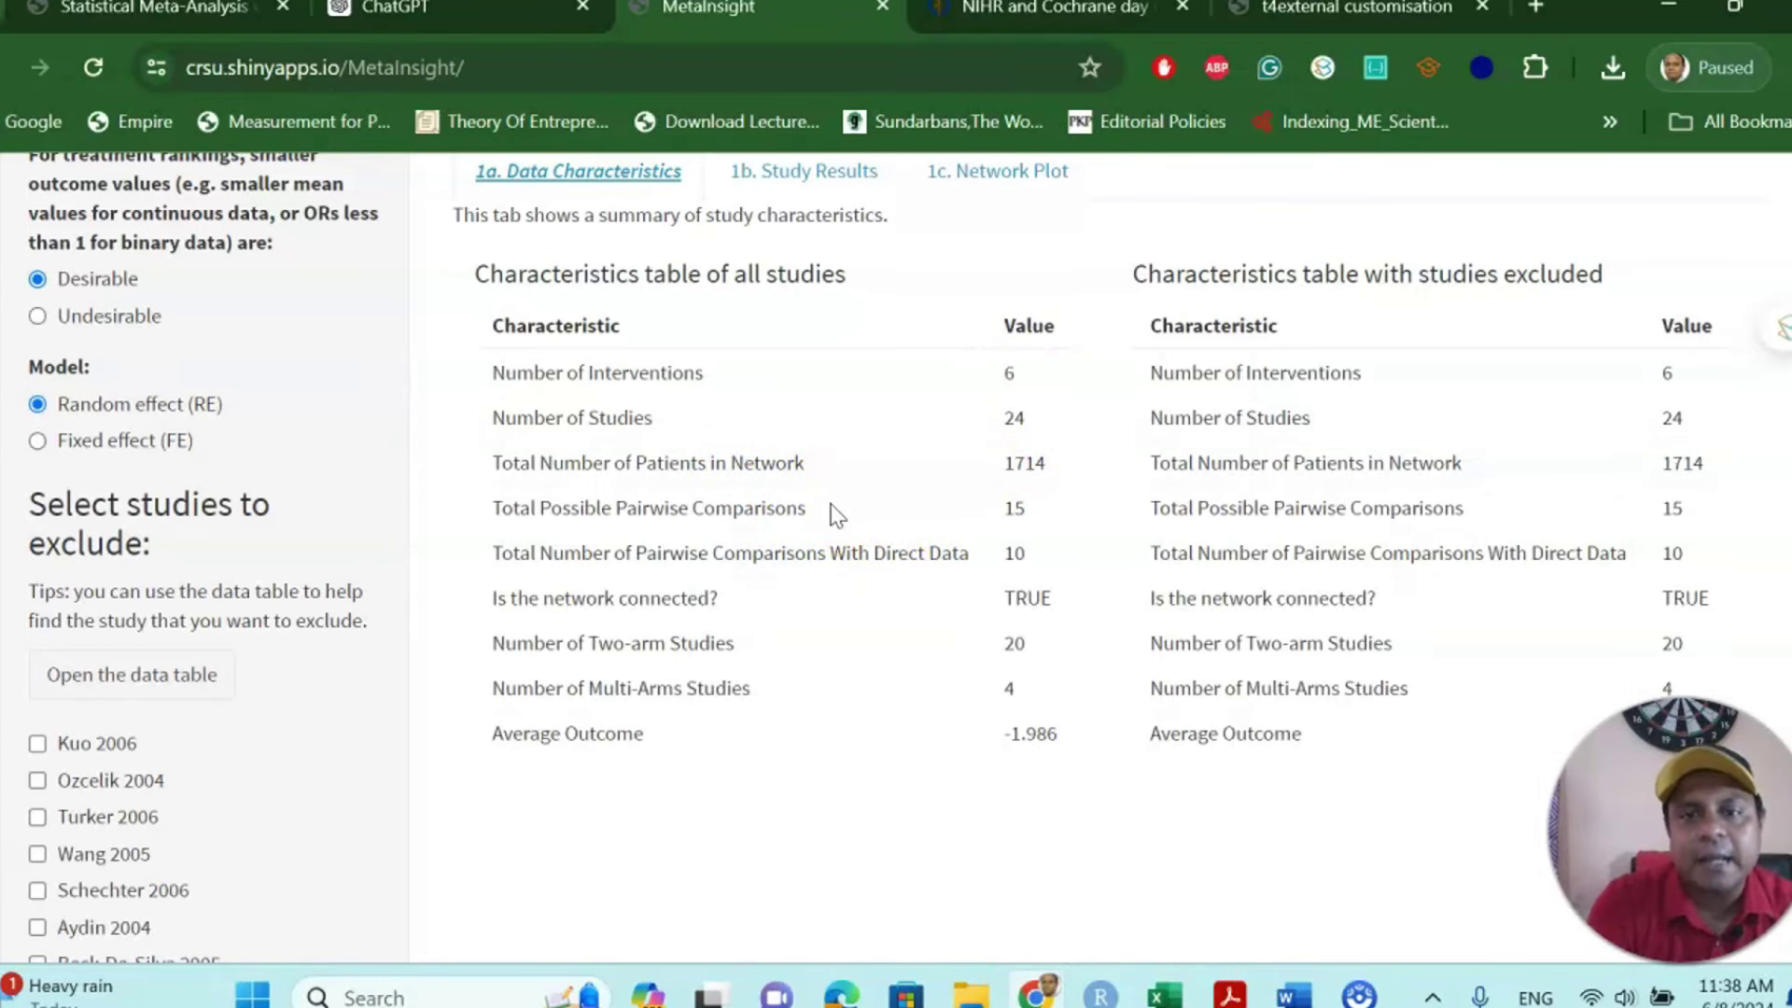
Open the '1b. Study Results' sub-tab under '1. Data summary'
scroll(841, 511, up, 3)
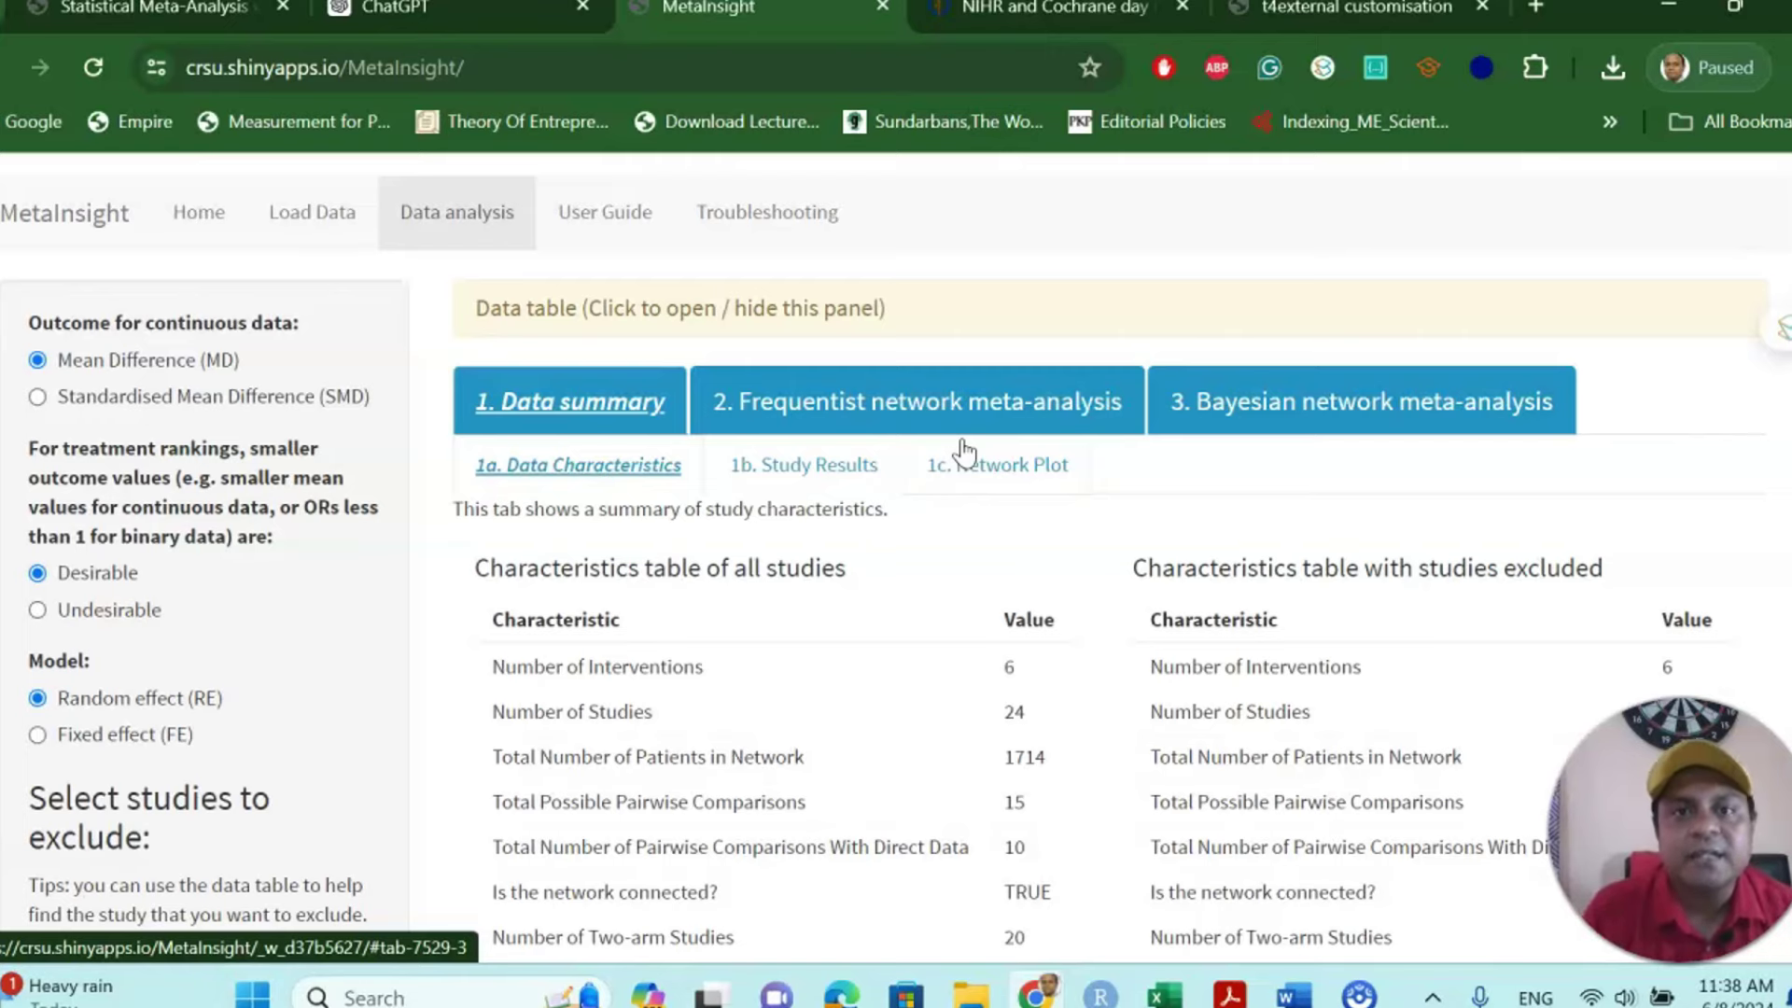
click(881, 429)
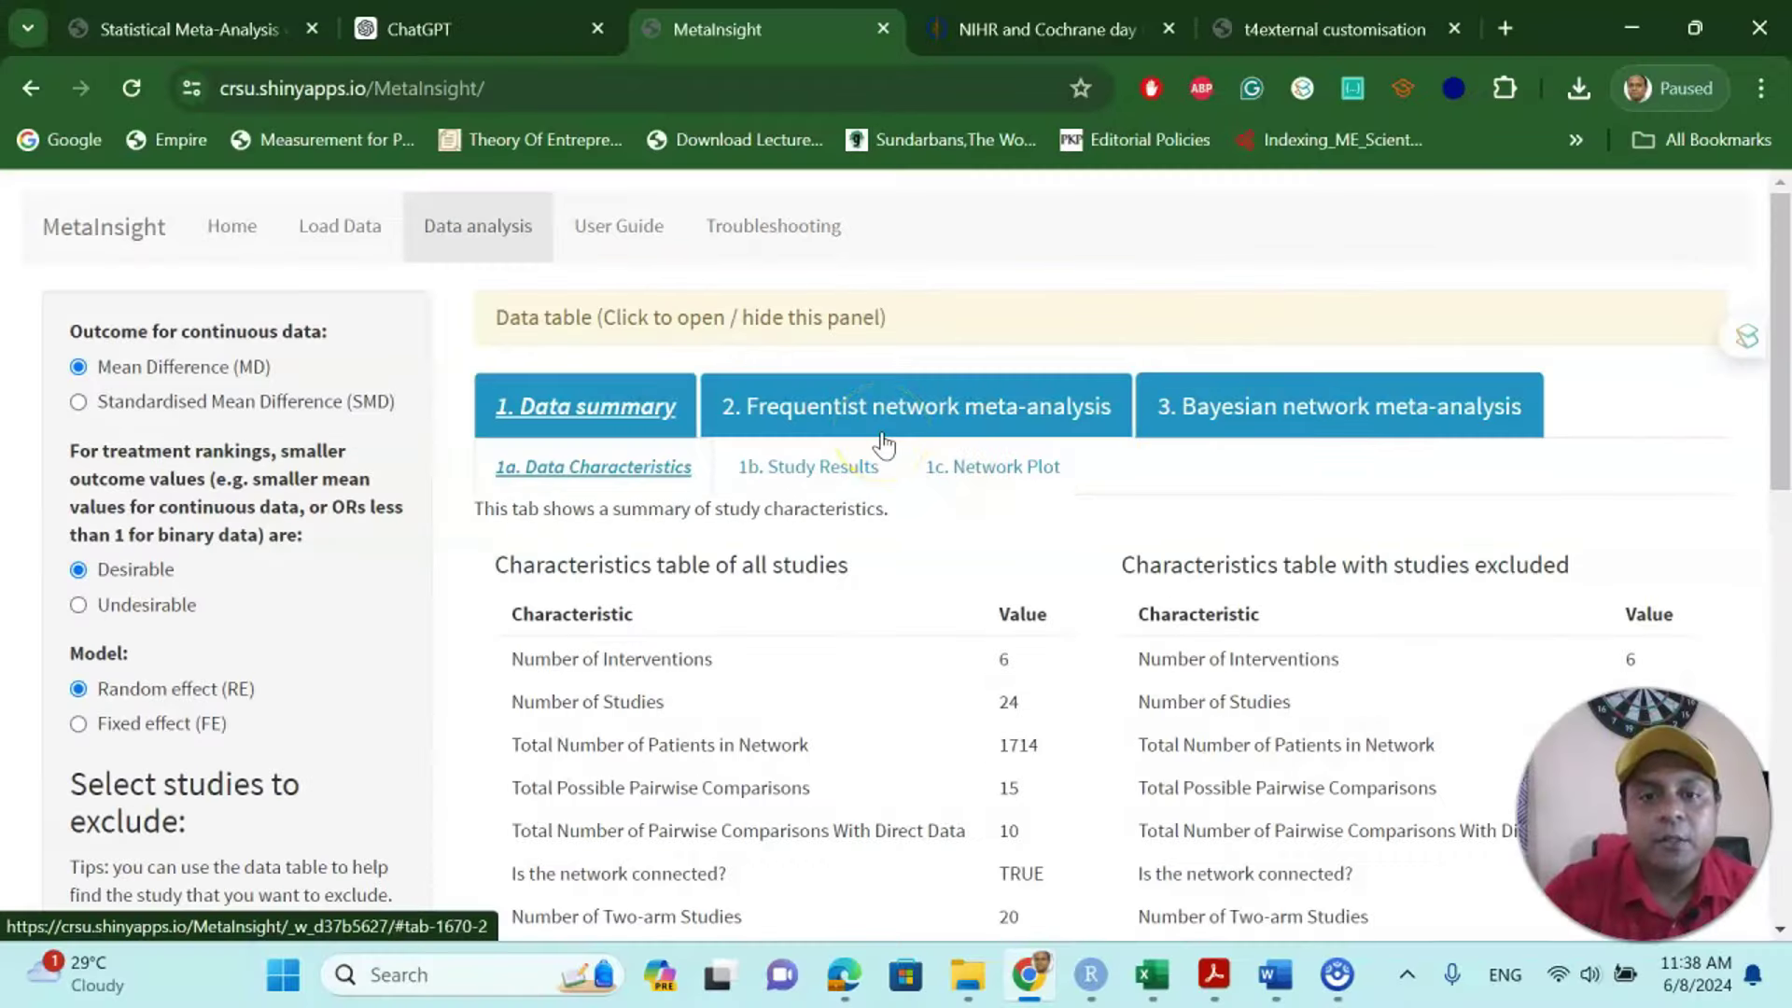
scroll(872, 448, down, 2)
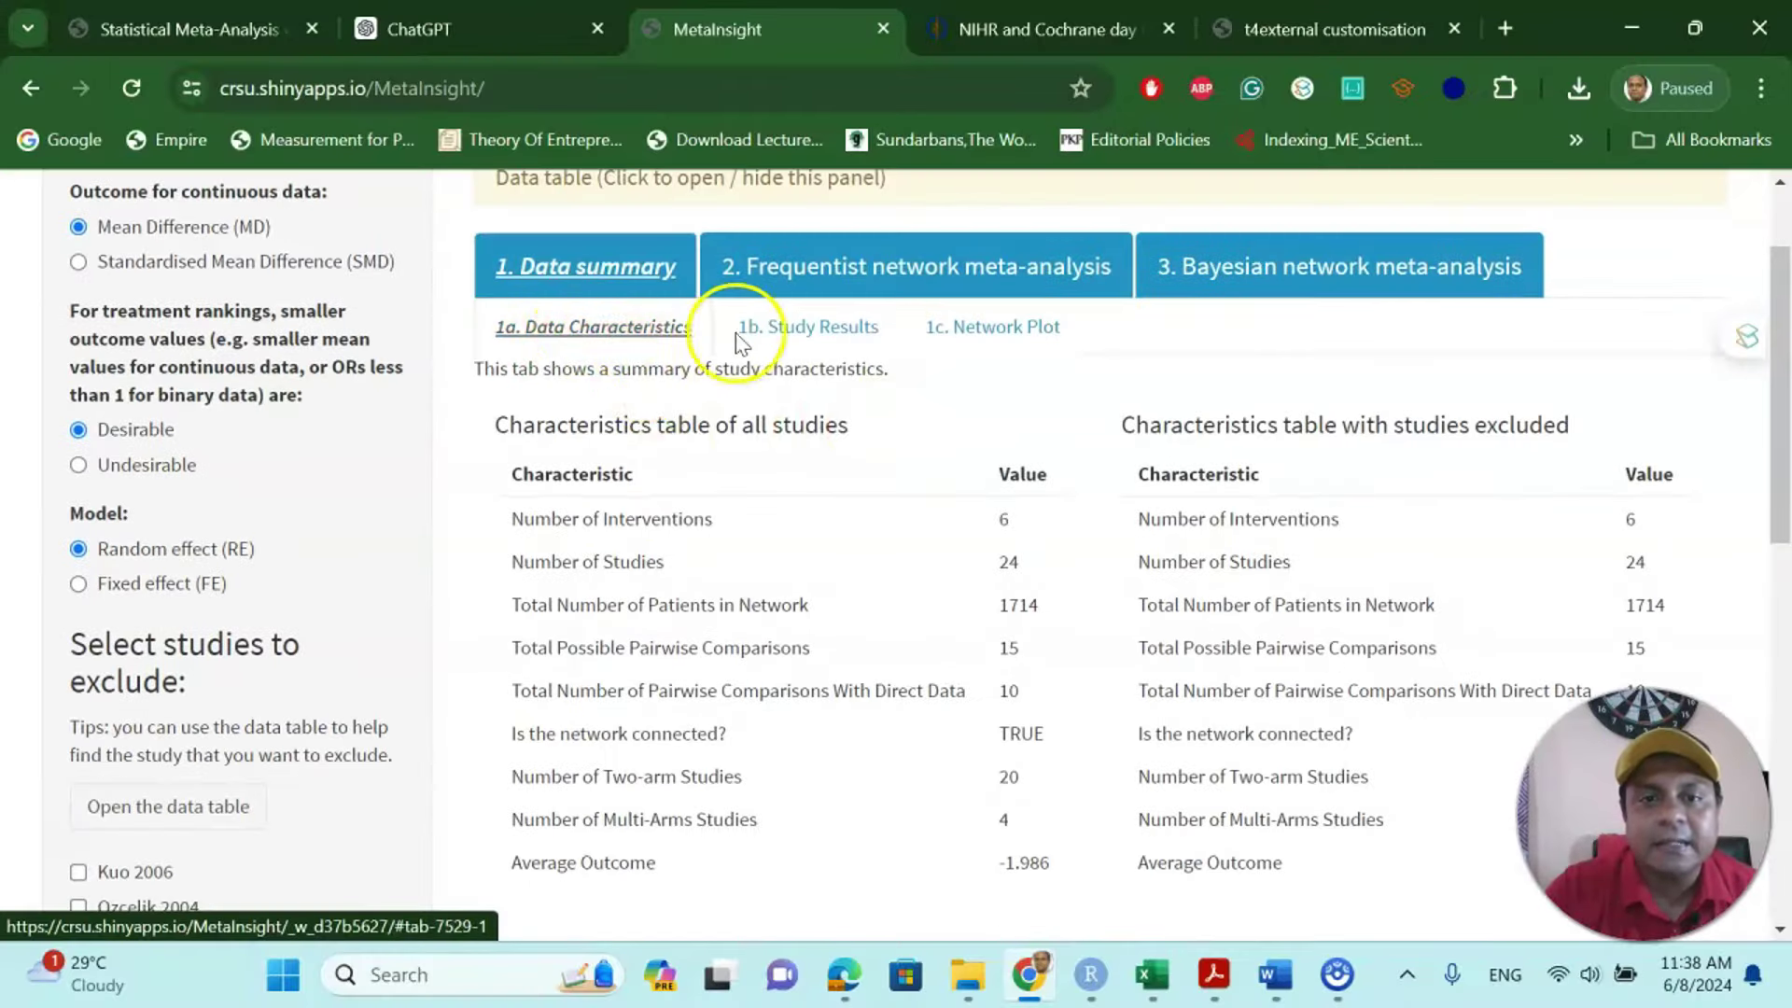
Review the study results forest plot from Orlistat vs Placebo down to Rimonbant vs Metformin
click(810, 331)
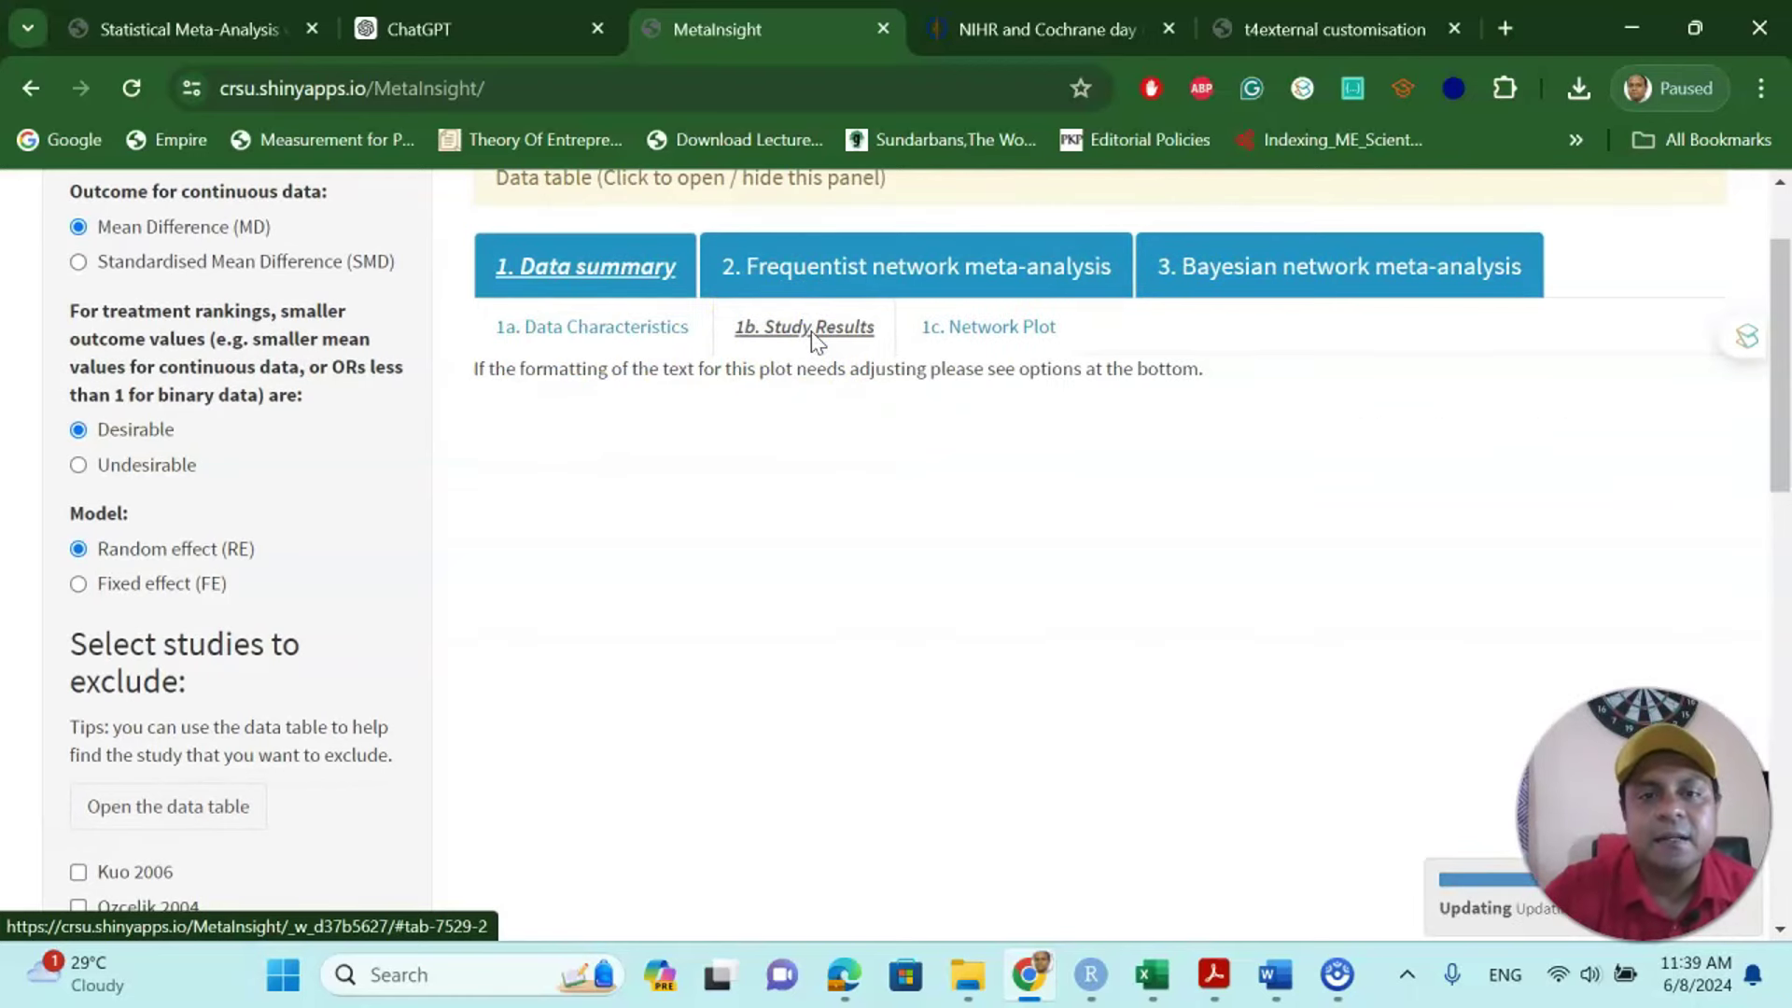
scroll(868, 401, down, 2)
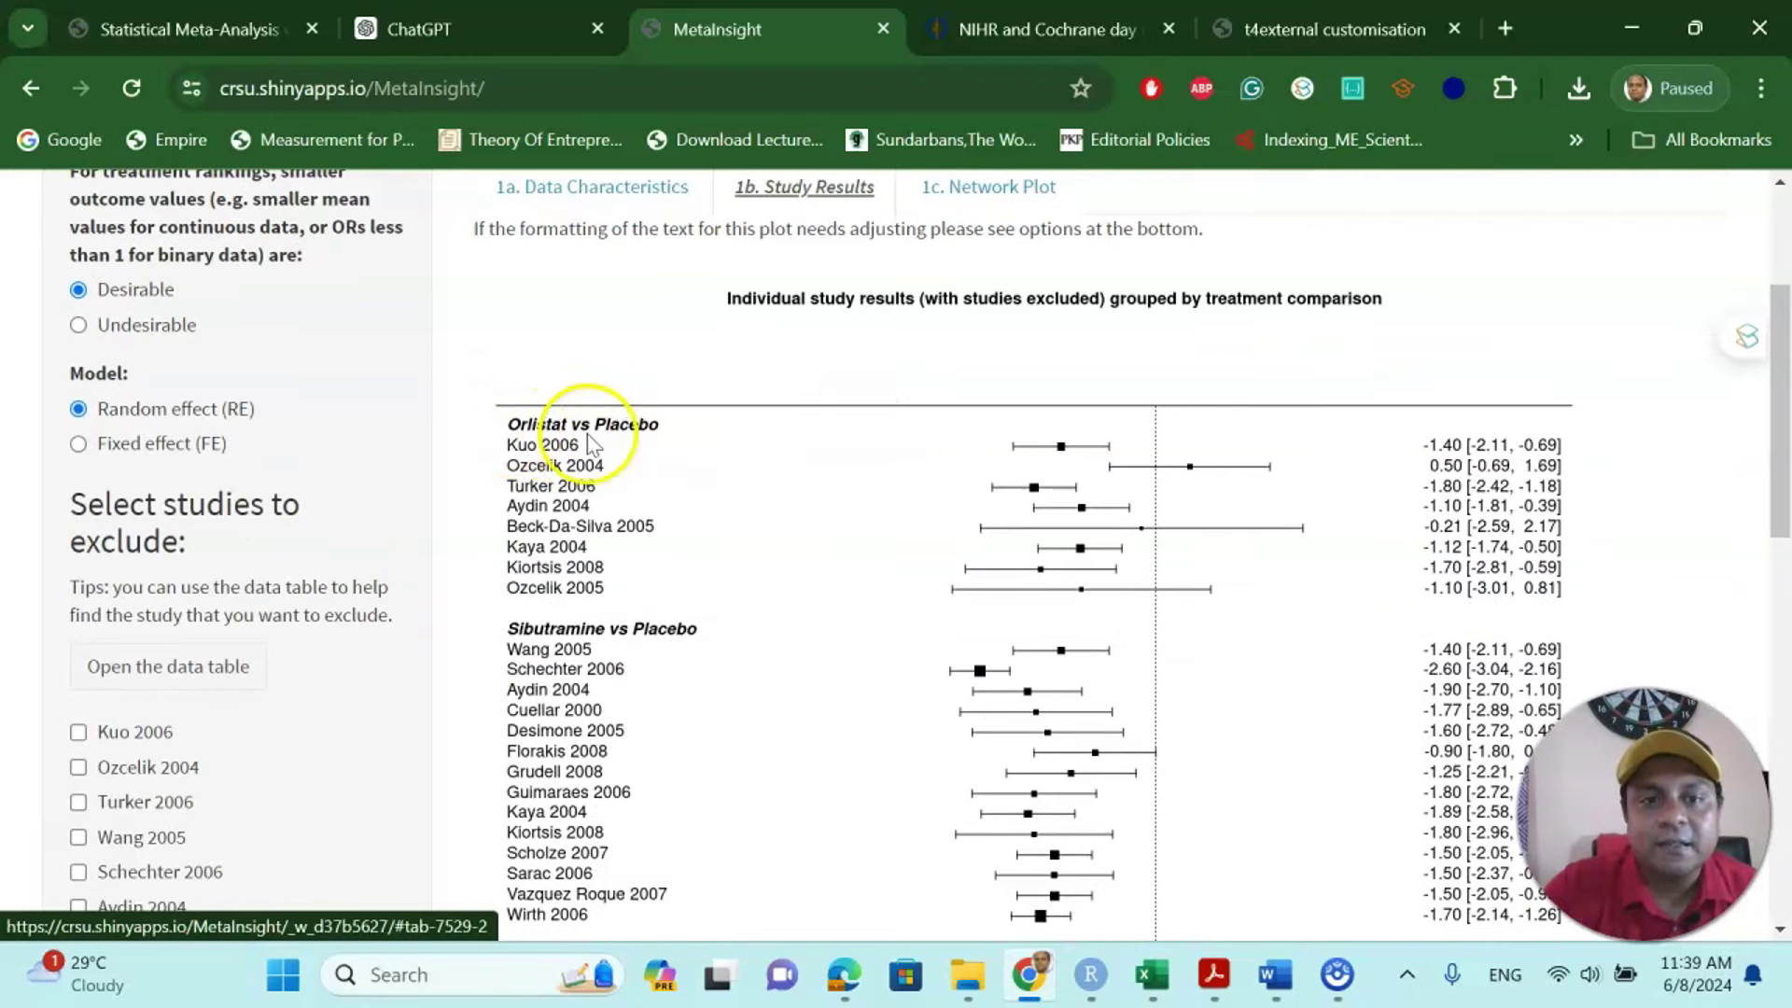
scroll(641, 458, down, 2)
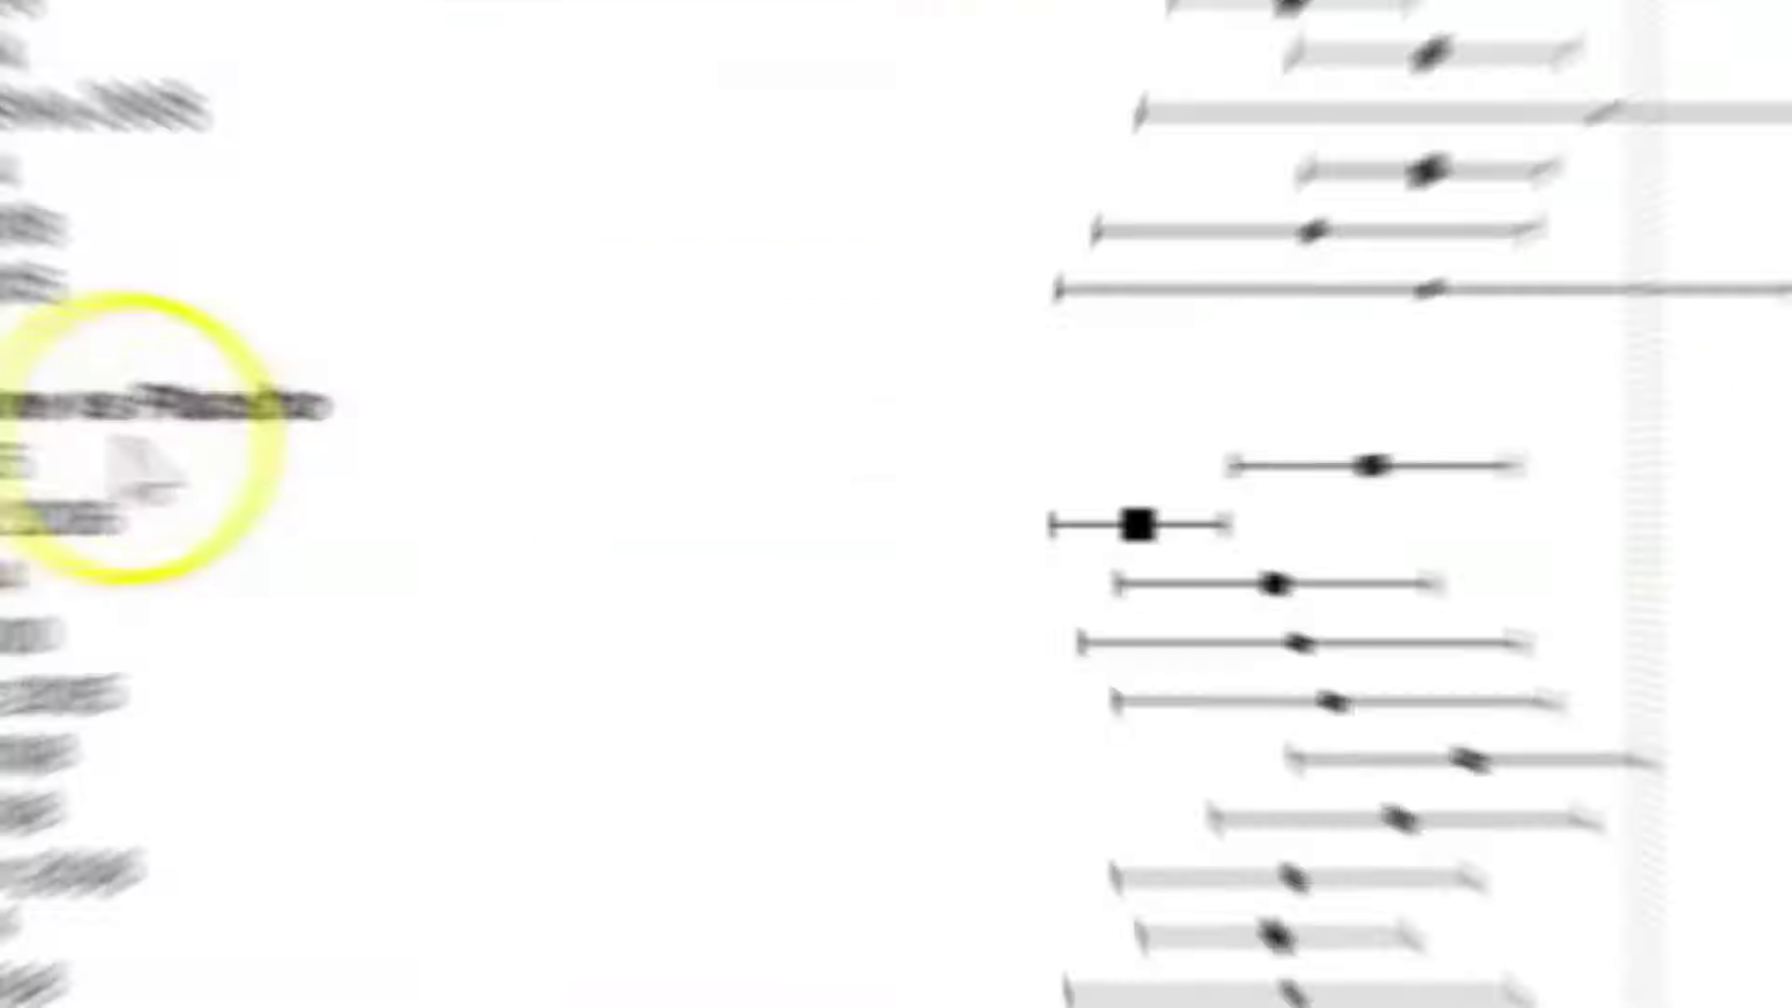
scroll(140, 472, down, 5)
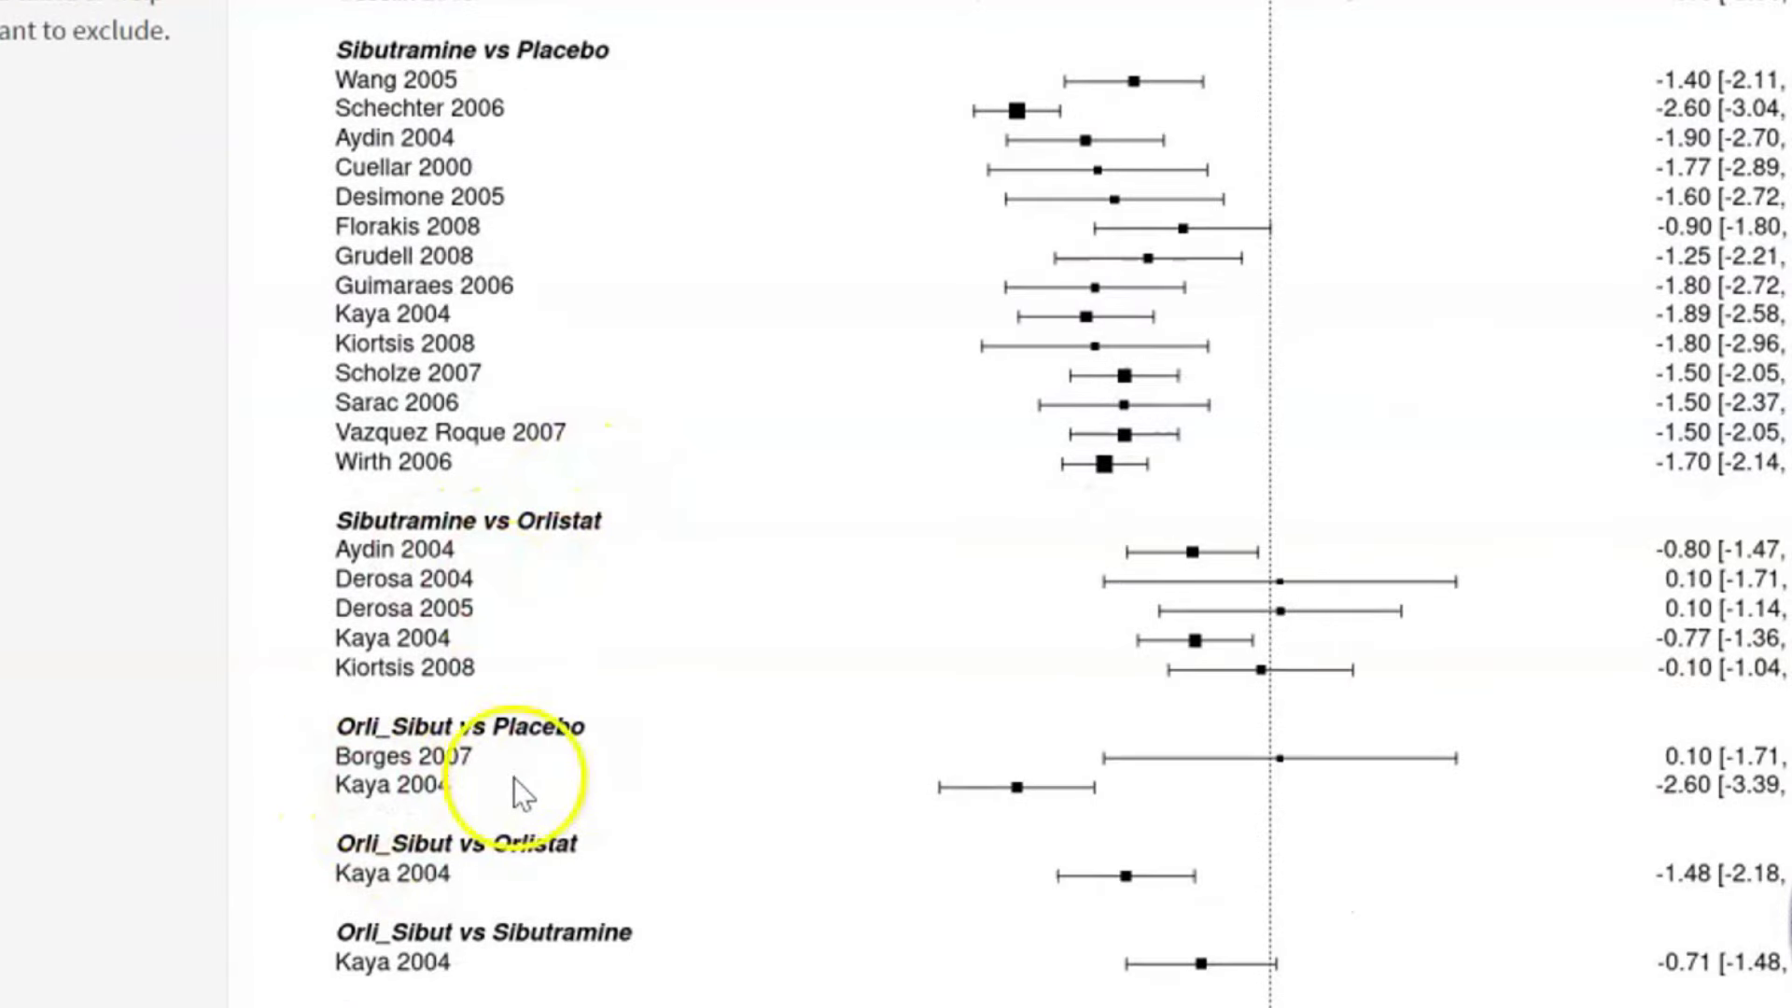
scroll(513, 777, down, 2)
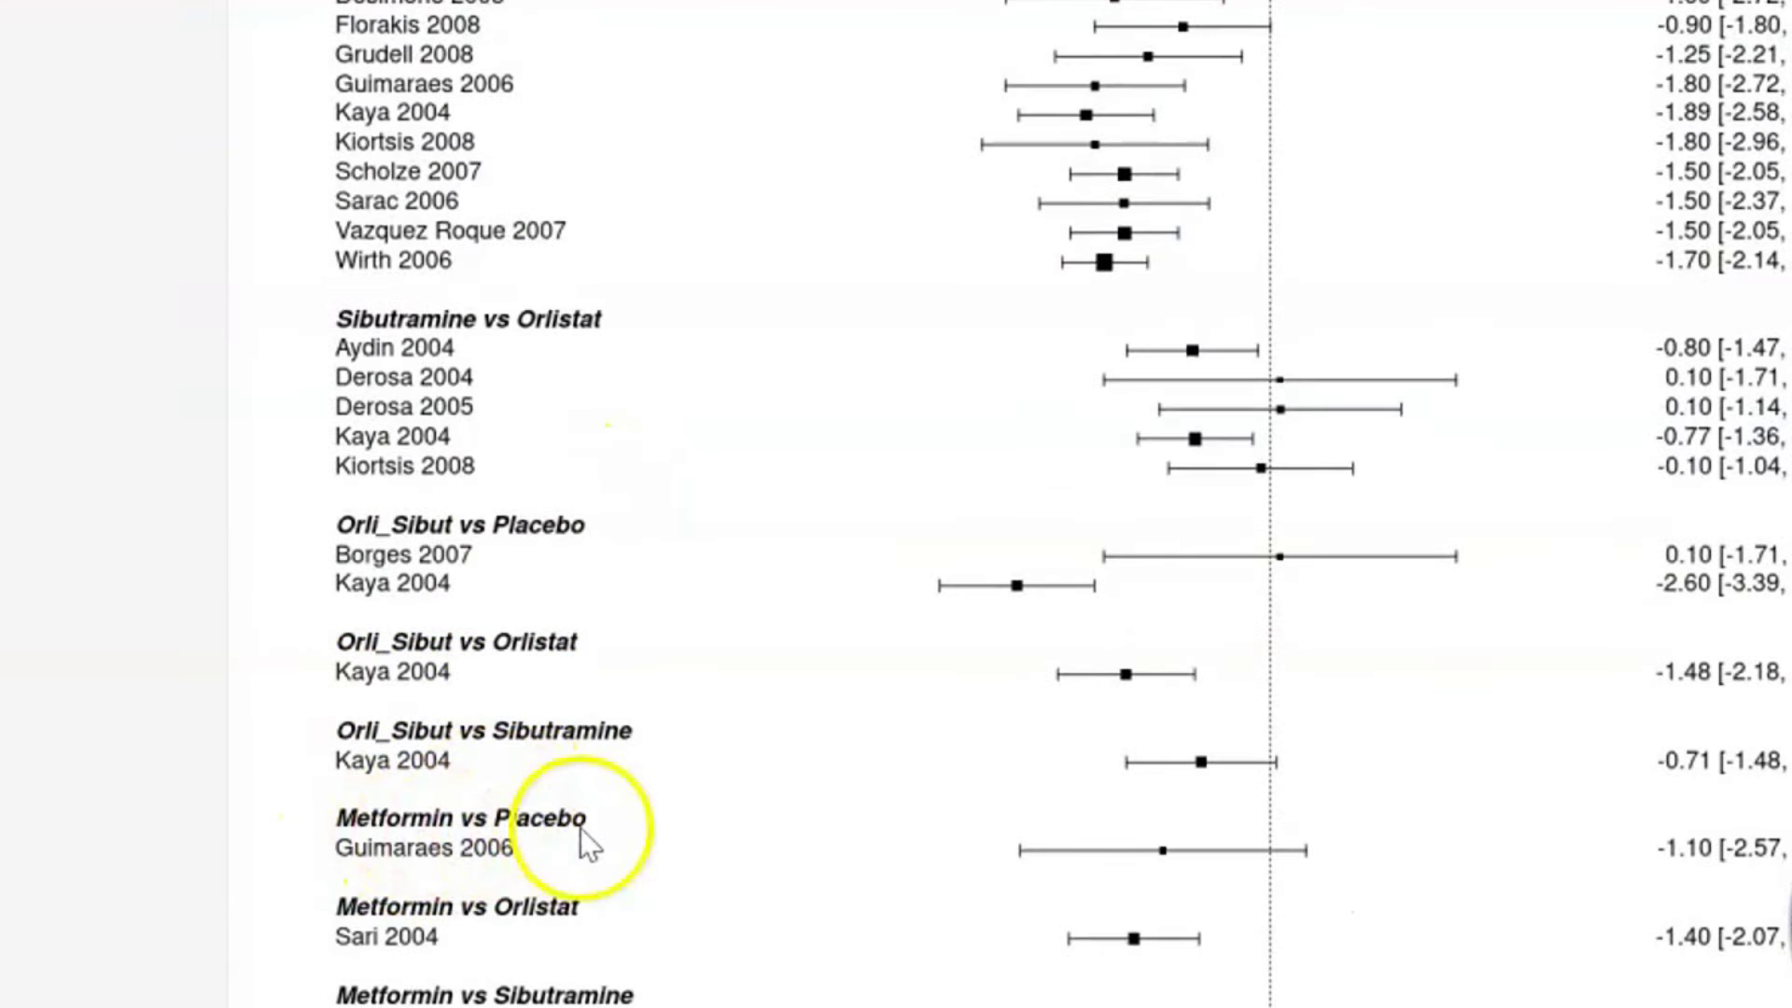
scroll(640, 828, down, 6)
scroll(878, 794, up, 6)
scroll(999, 762, up, 9)
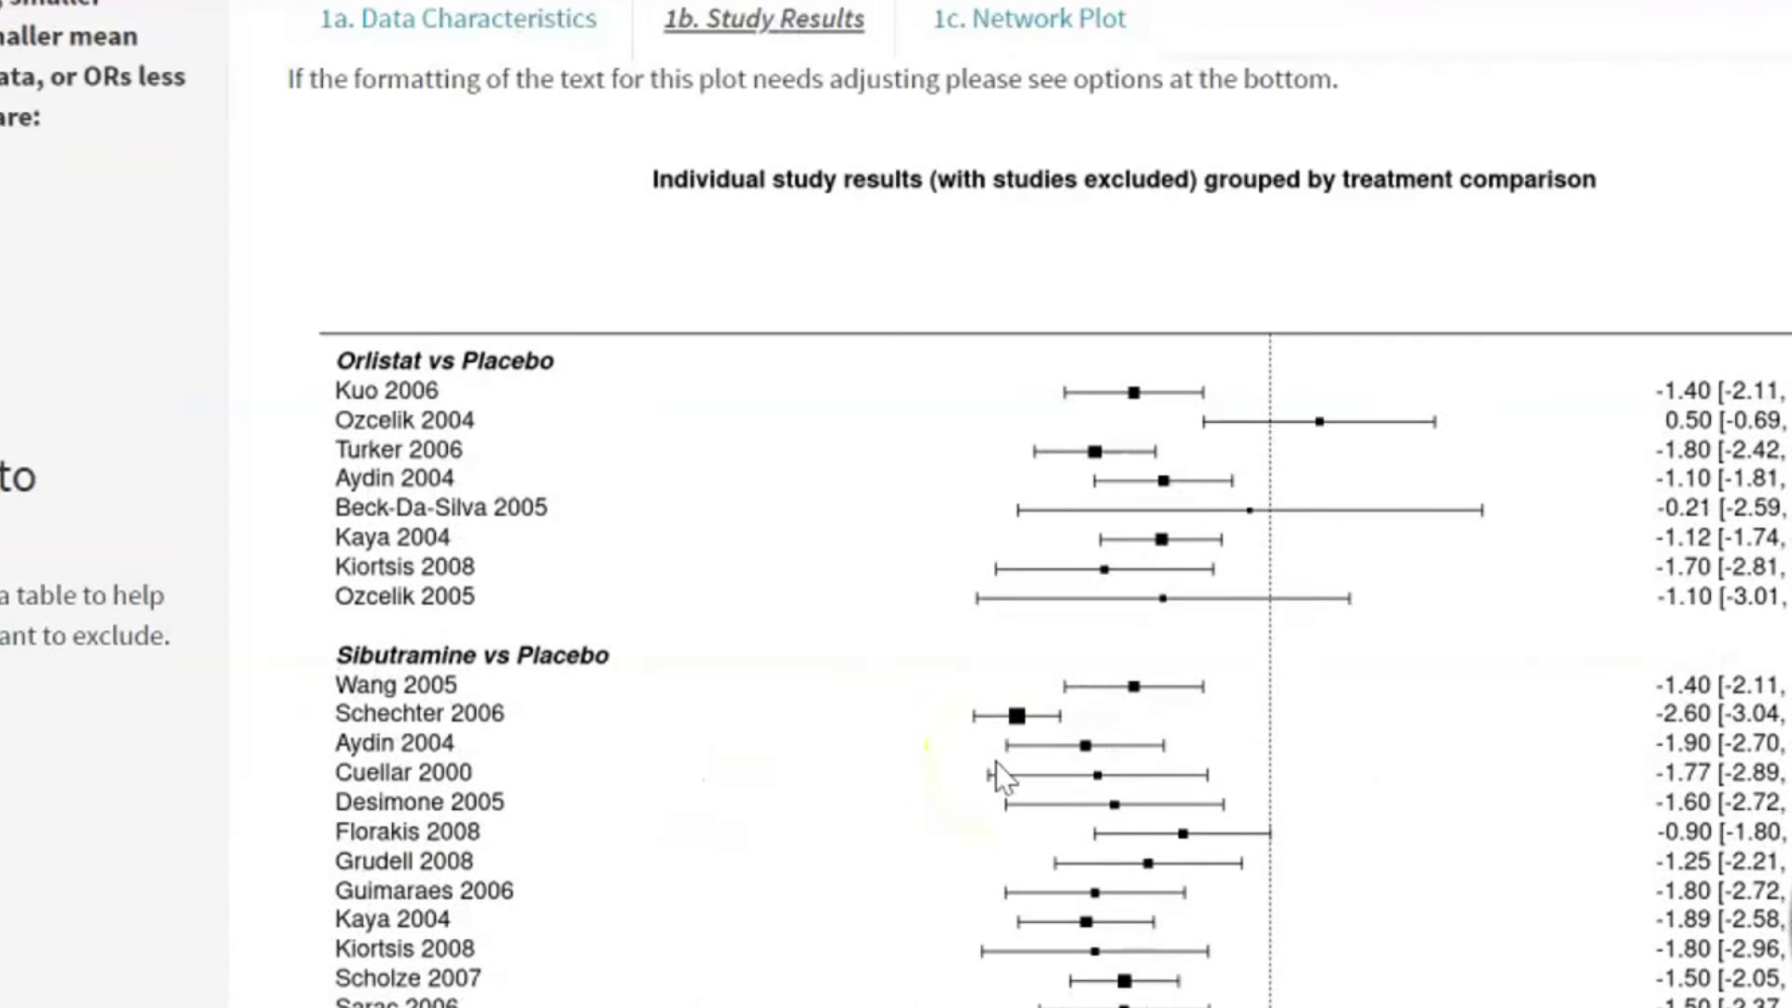
scroll(963, 759, down, 14)
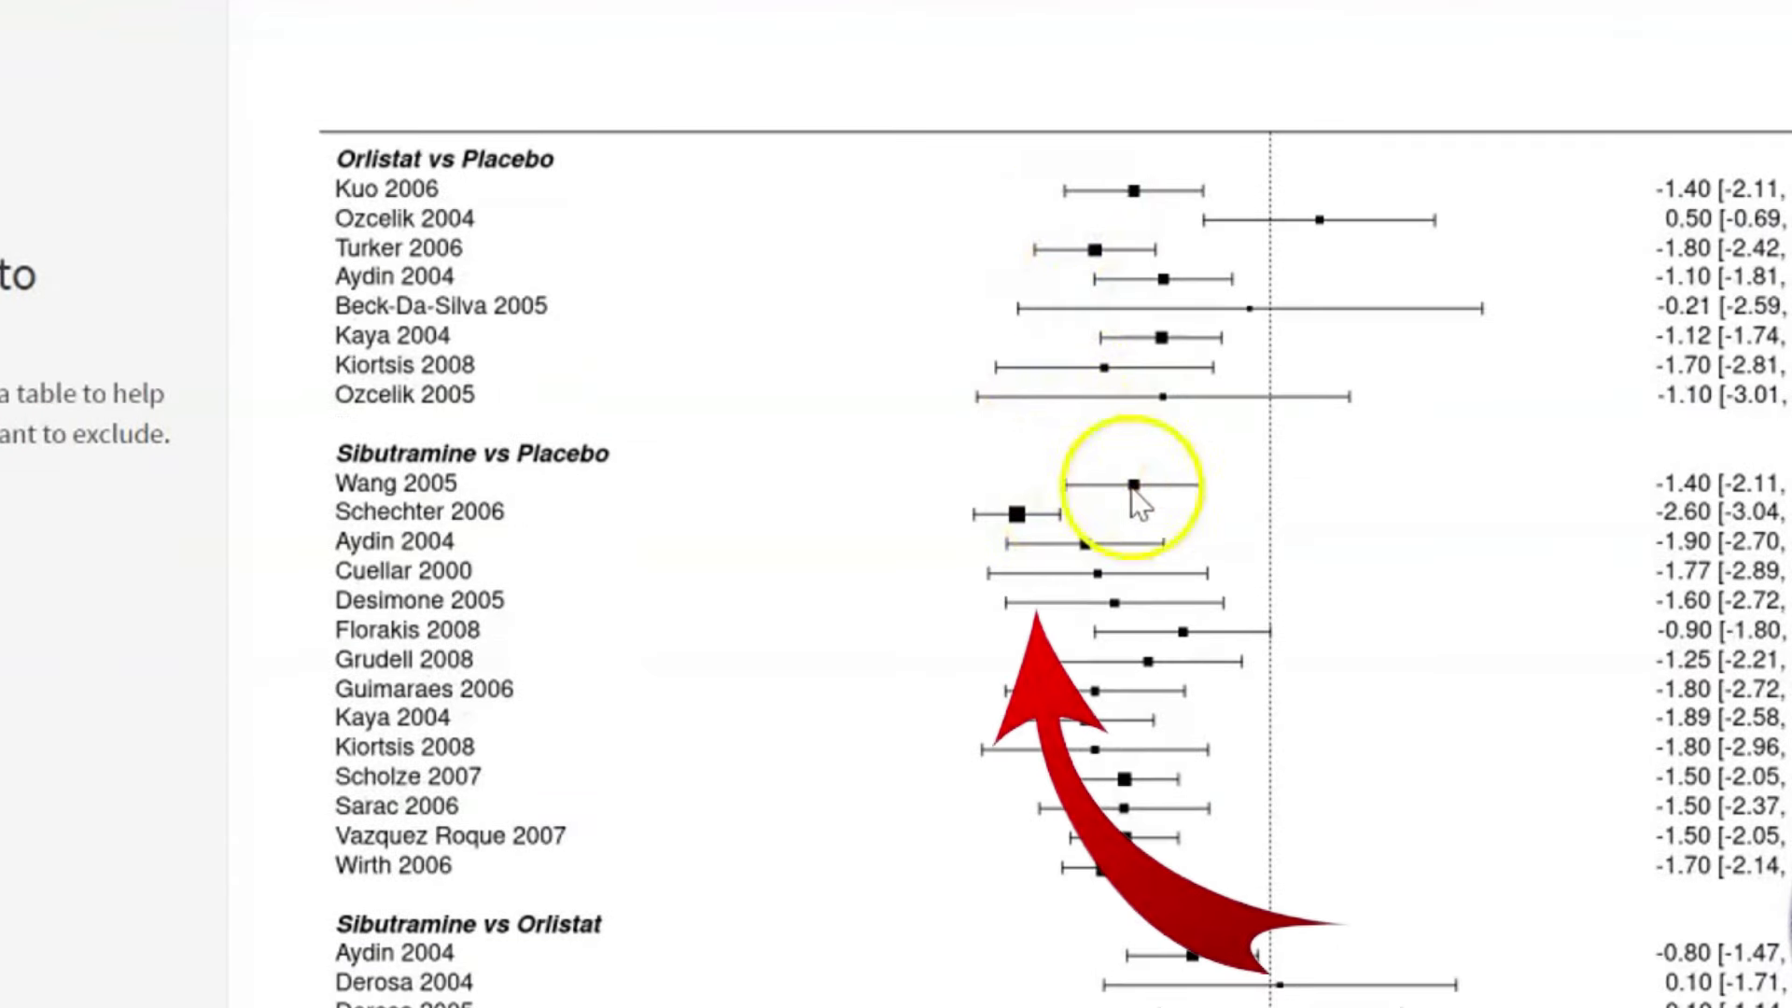
scroll(1140, 492, down, 4)
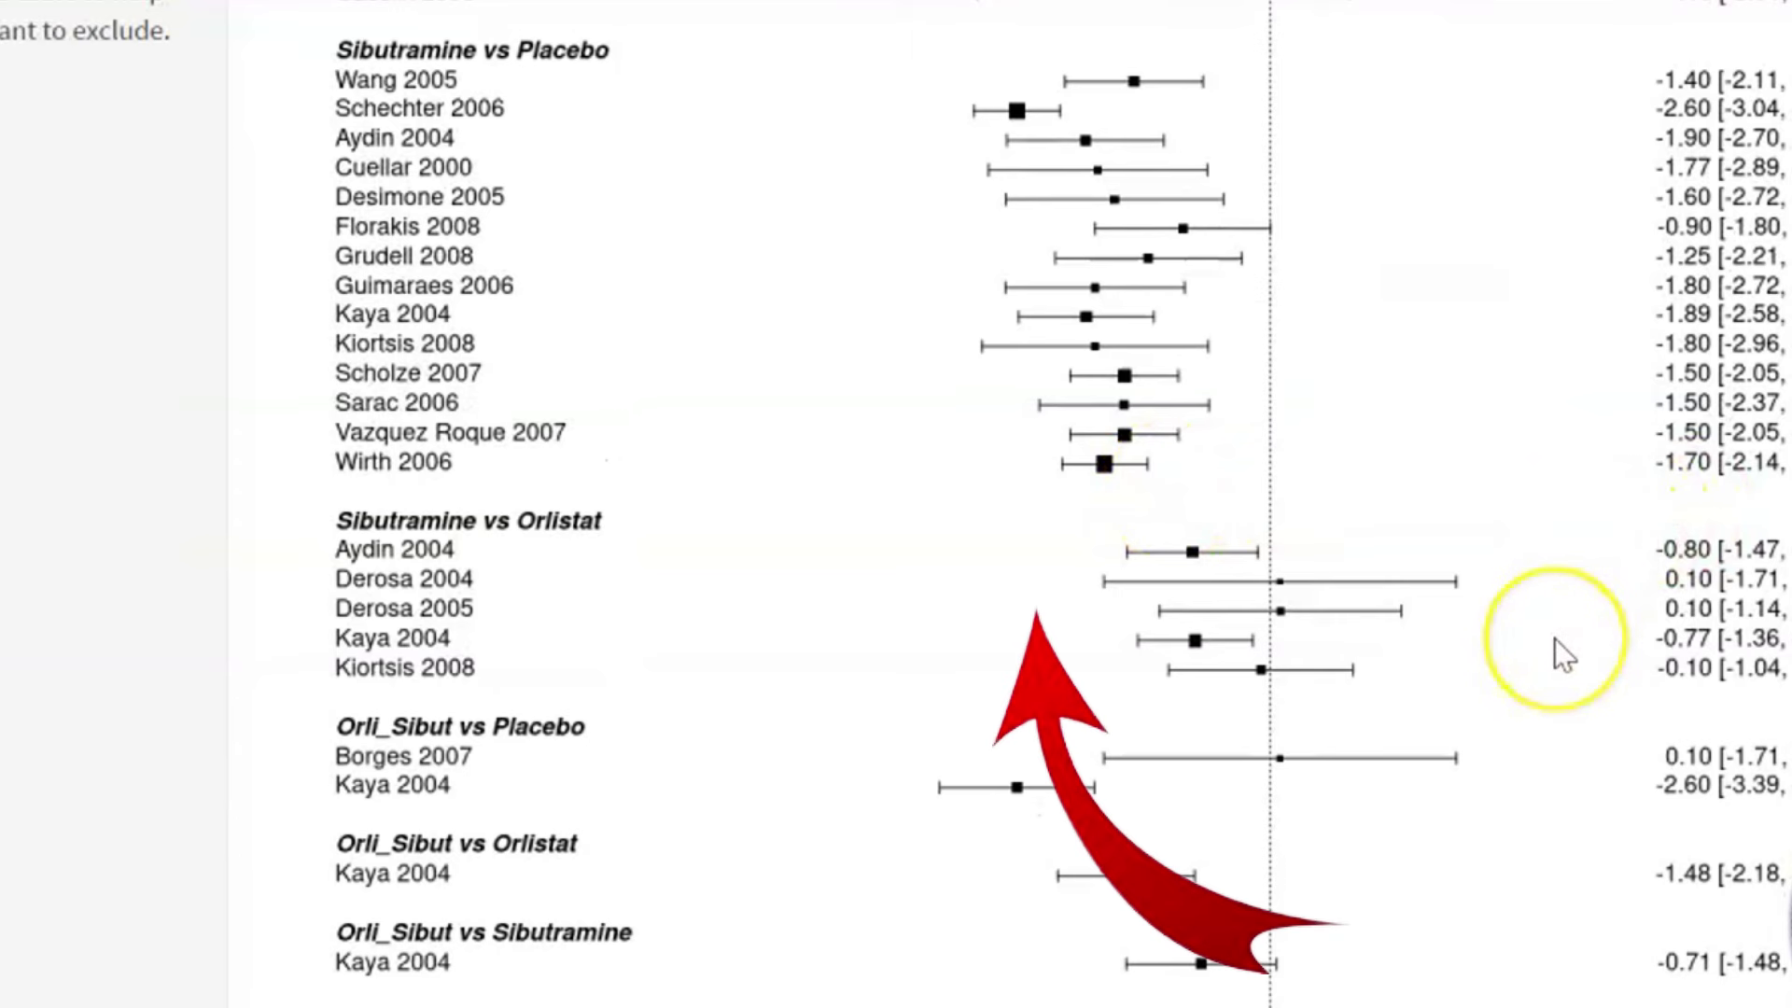
scroll(1556, 638, down, 2)
scroll(1554, 640, down, 3)
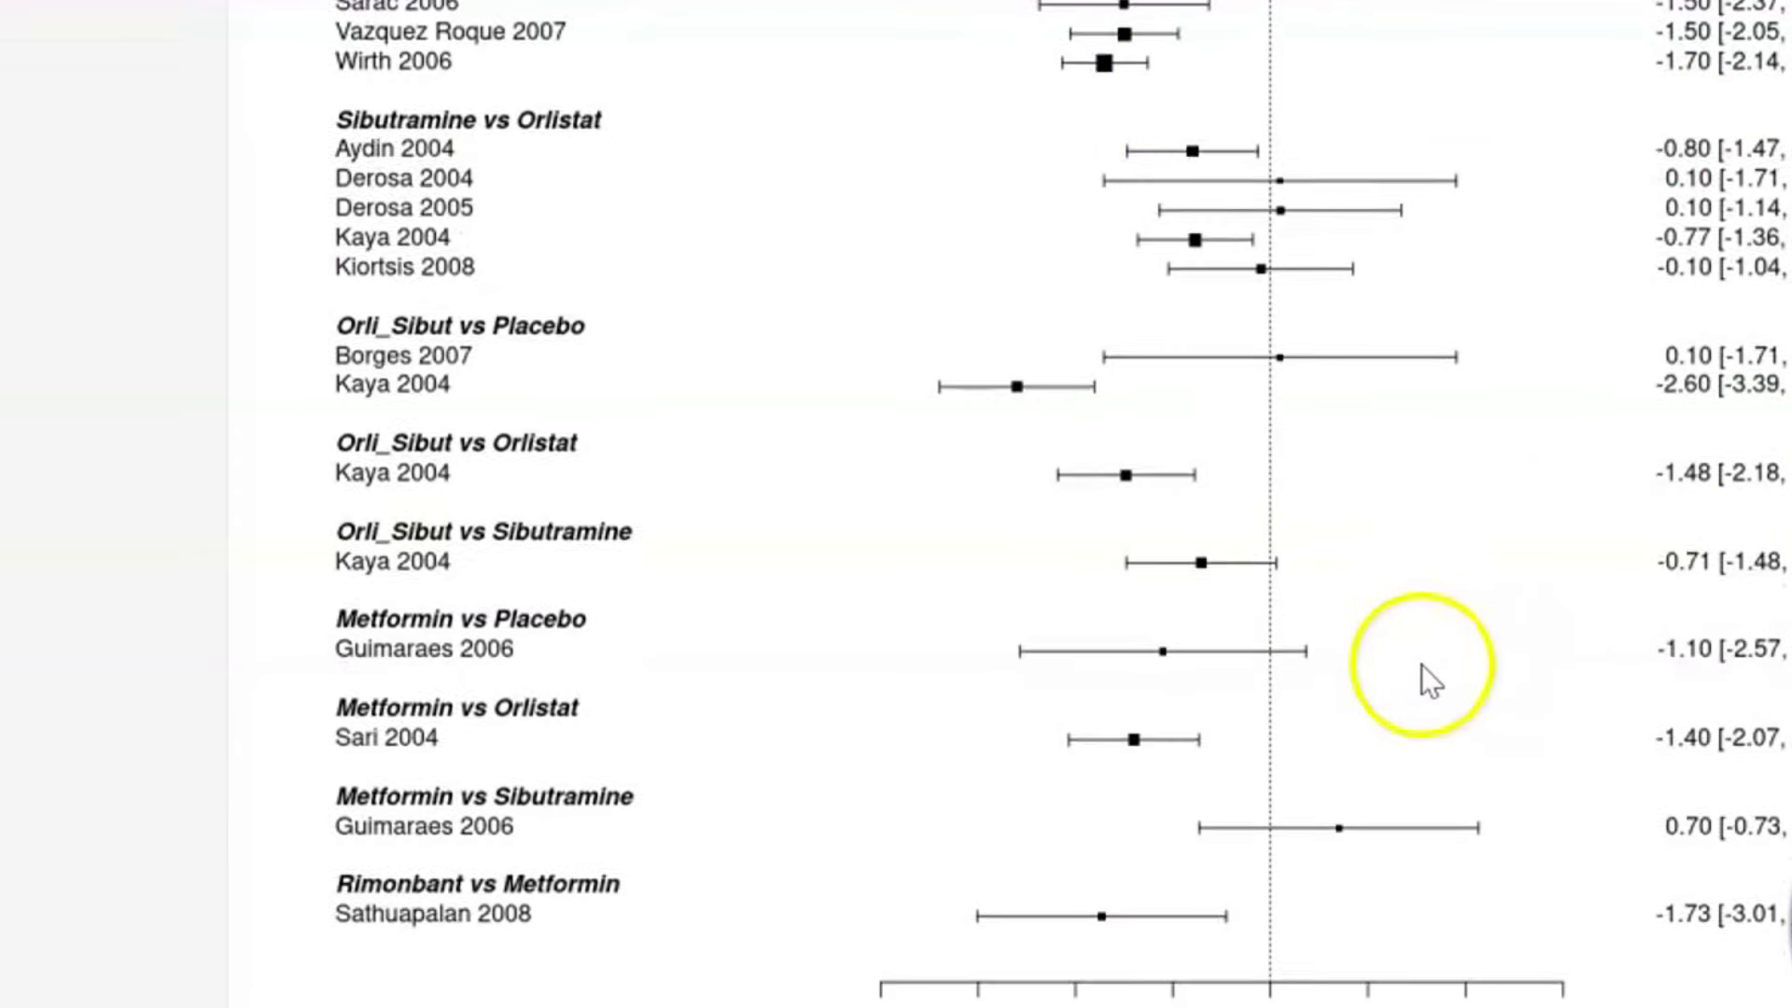
scroll(1421, 665, up, 6)
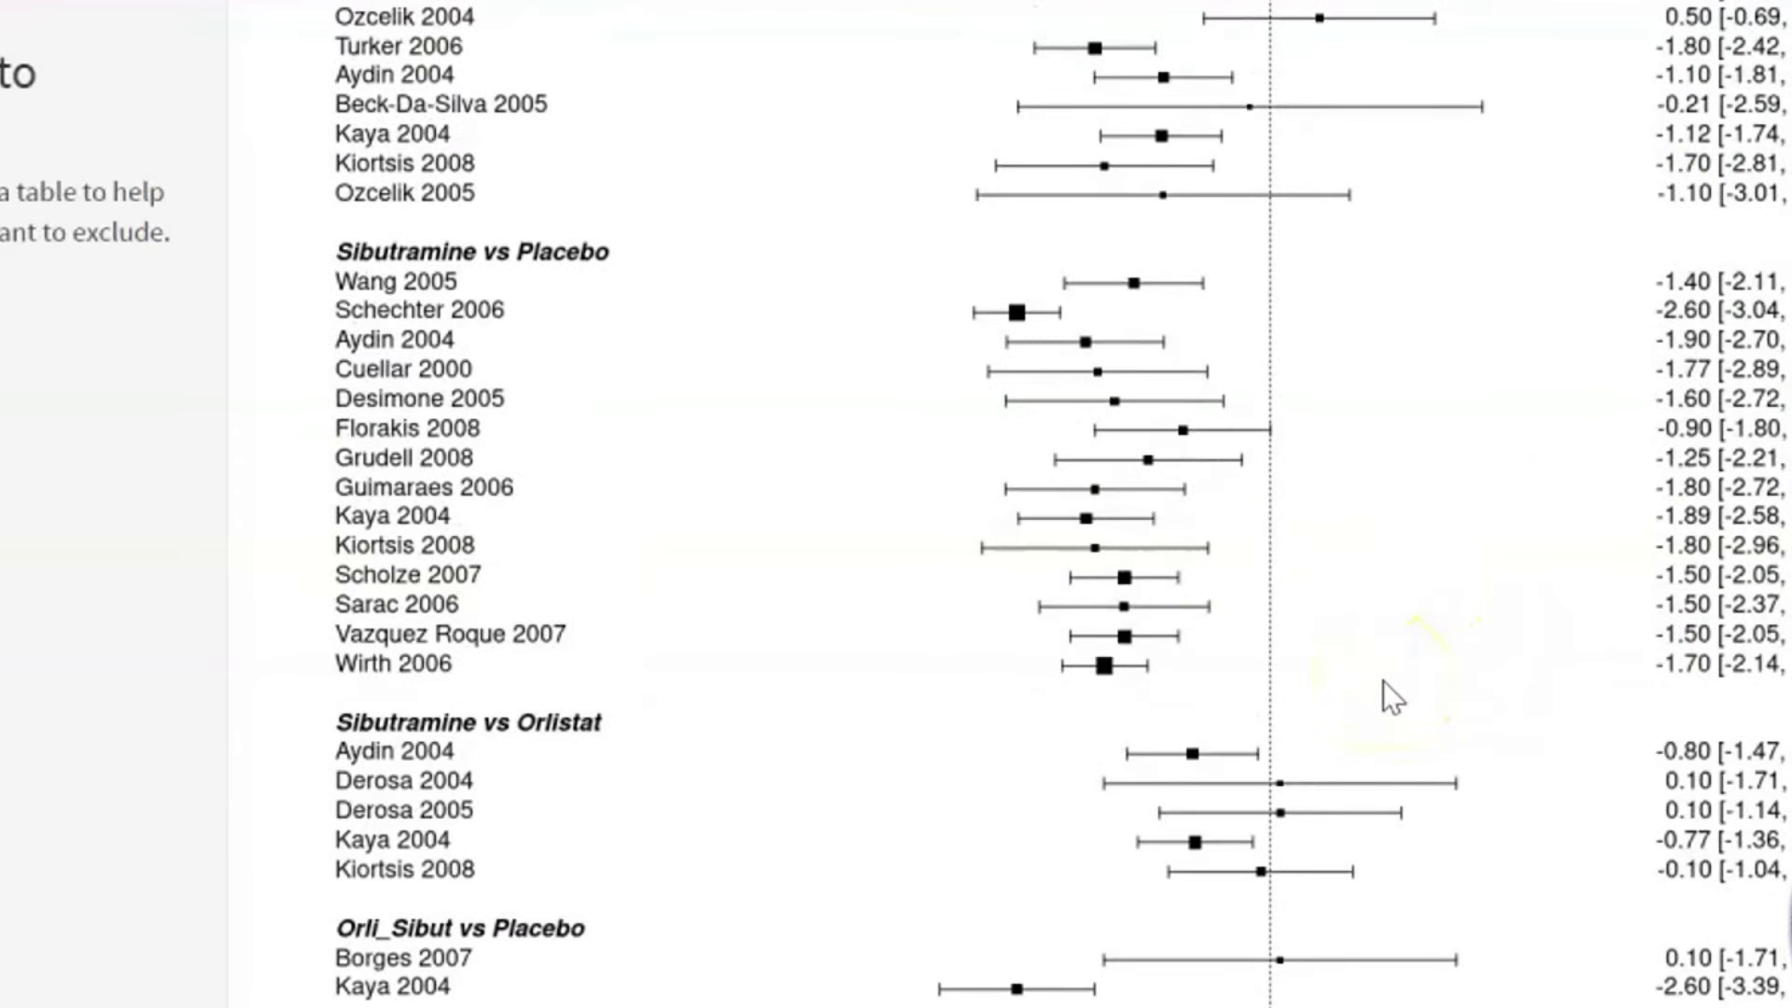
scroll(1178, 703, up, 4)
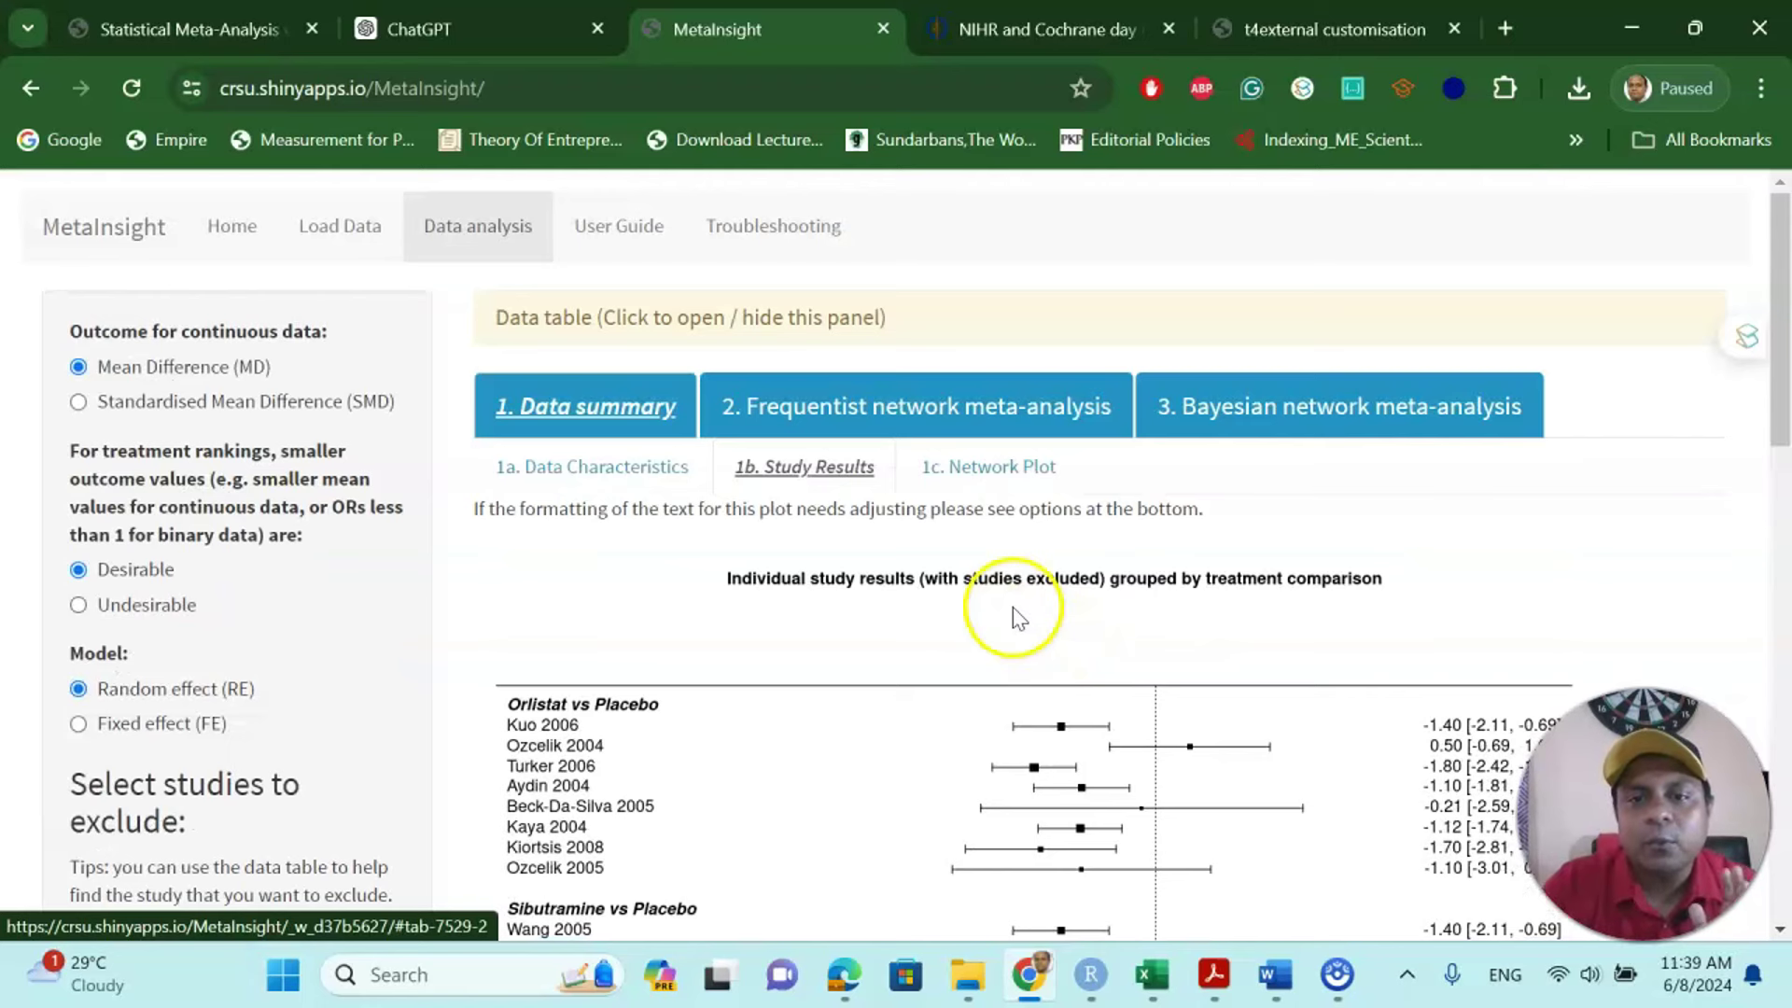
Display the '1c. Network Plot' of treatment comparisons
click(998, 469)
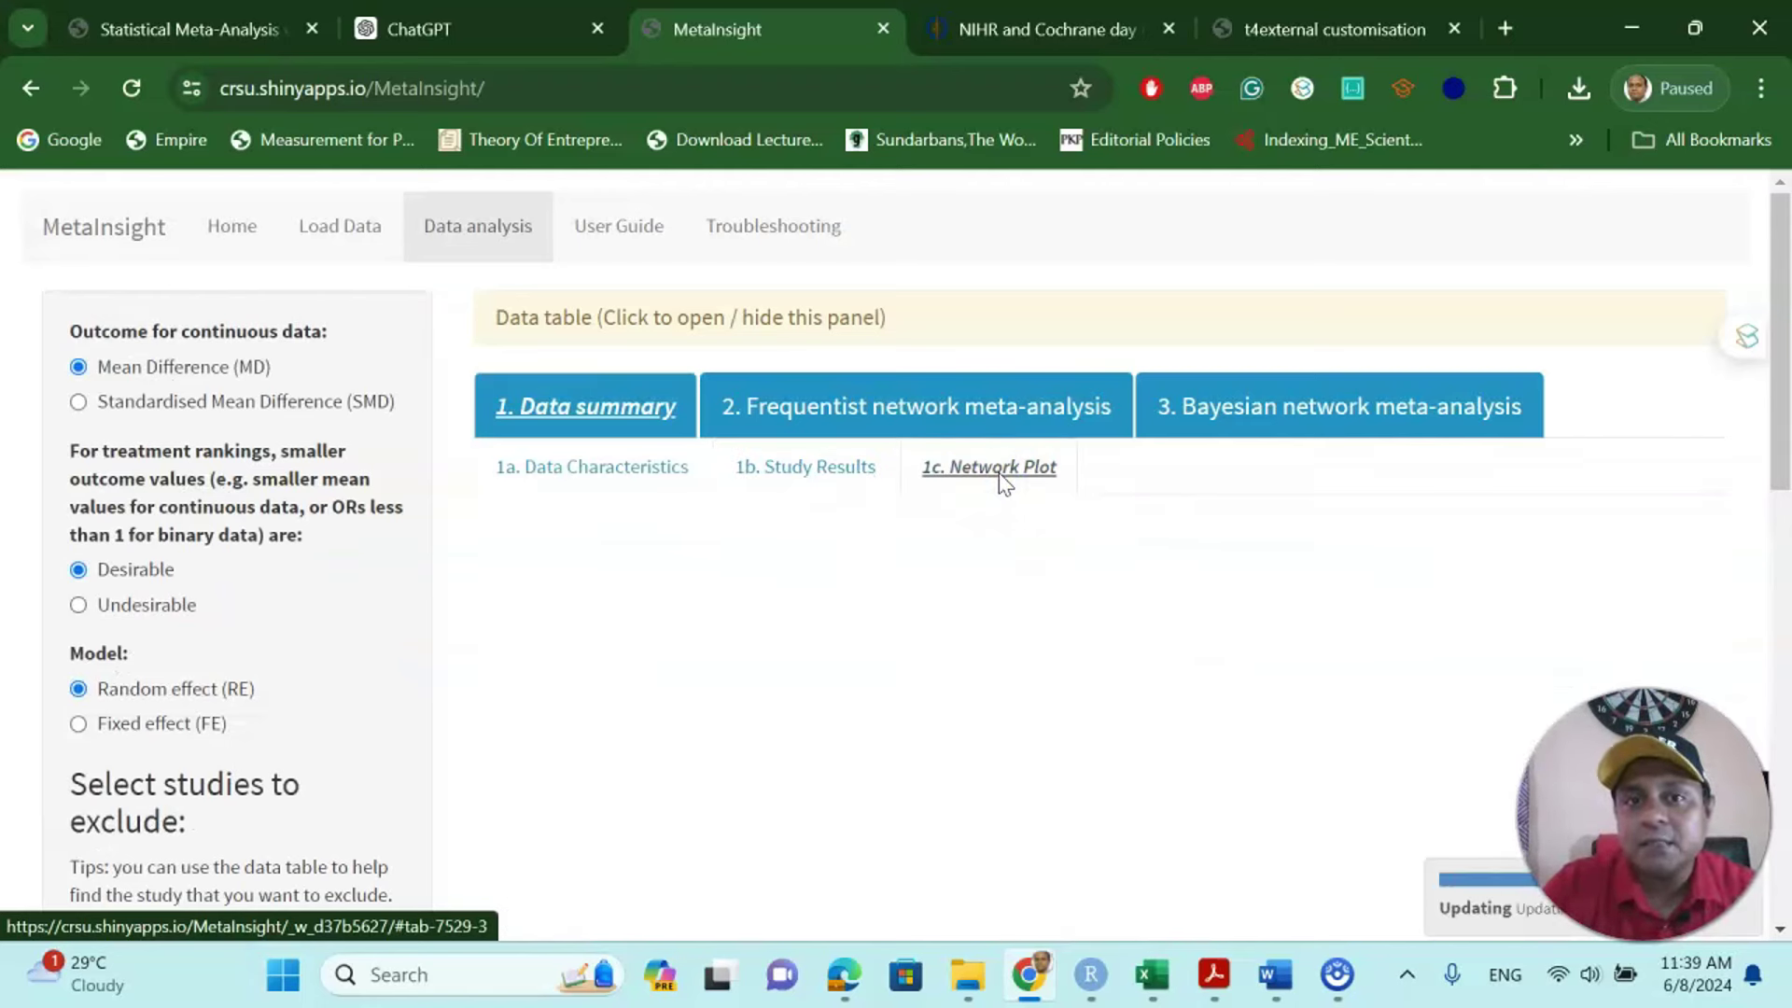
scroll(1007, 485, down, 3)
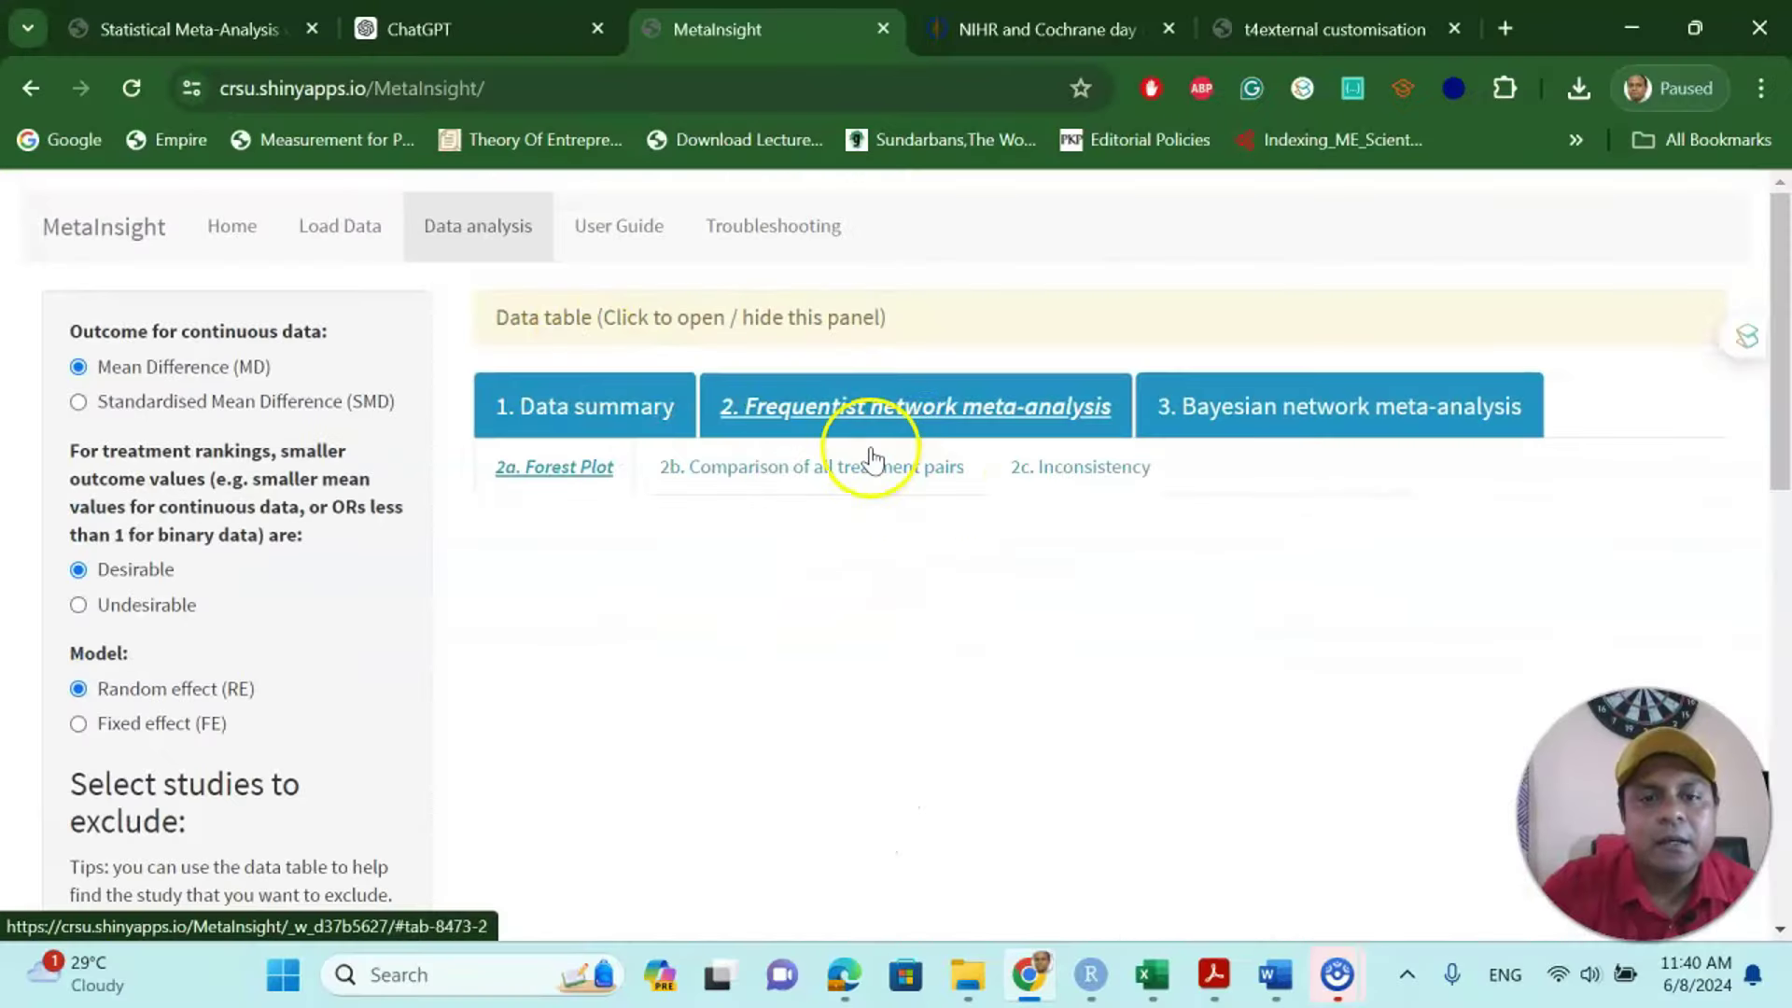
Scroll through the versus-Placebo forest plots, e.g. Rimonbant -3.76, Metformin -2.03
scroll(990, 476, down, 3)
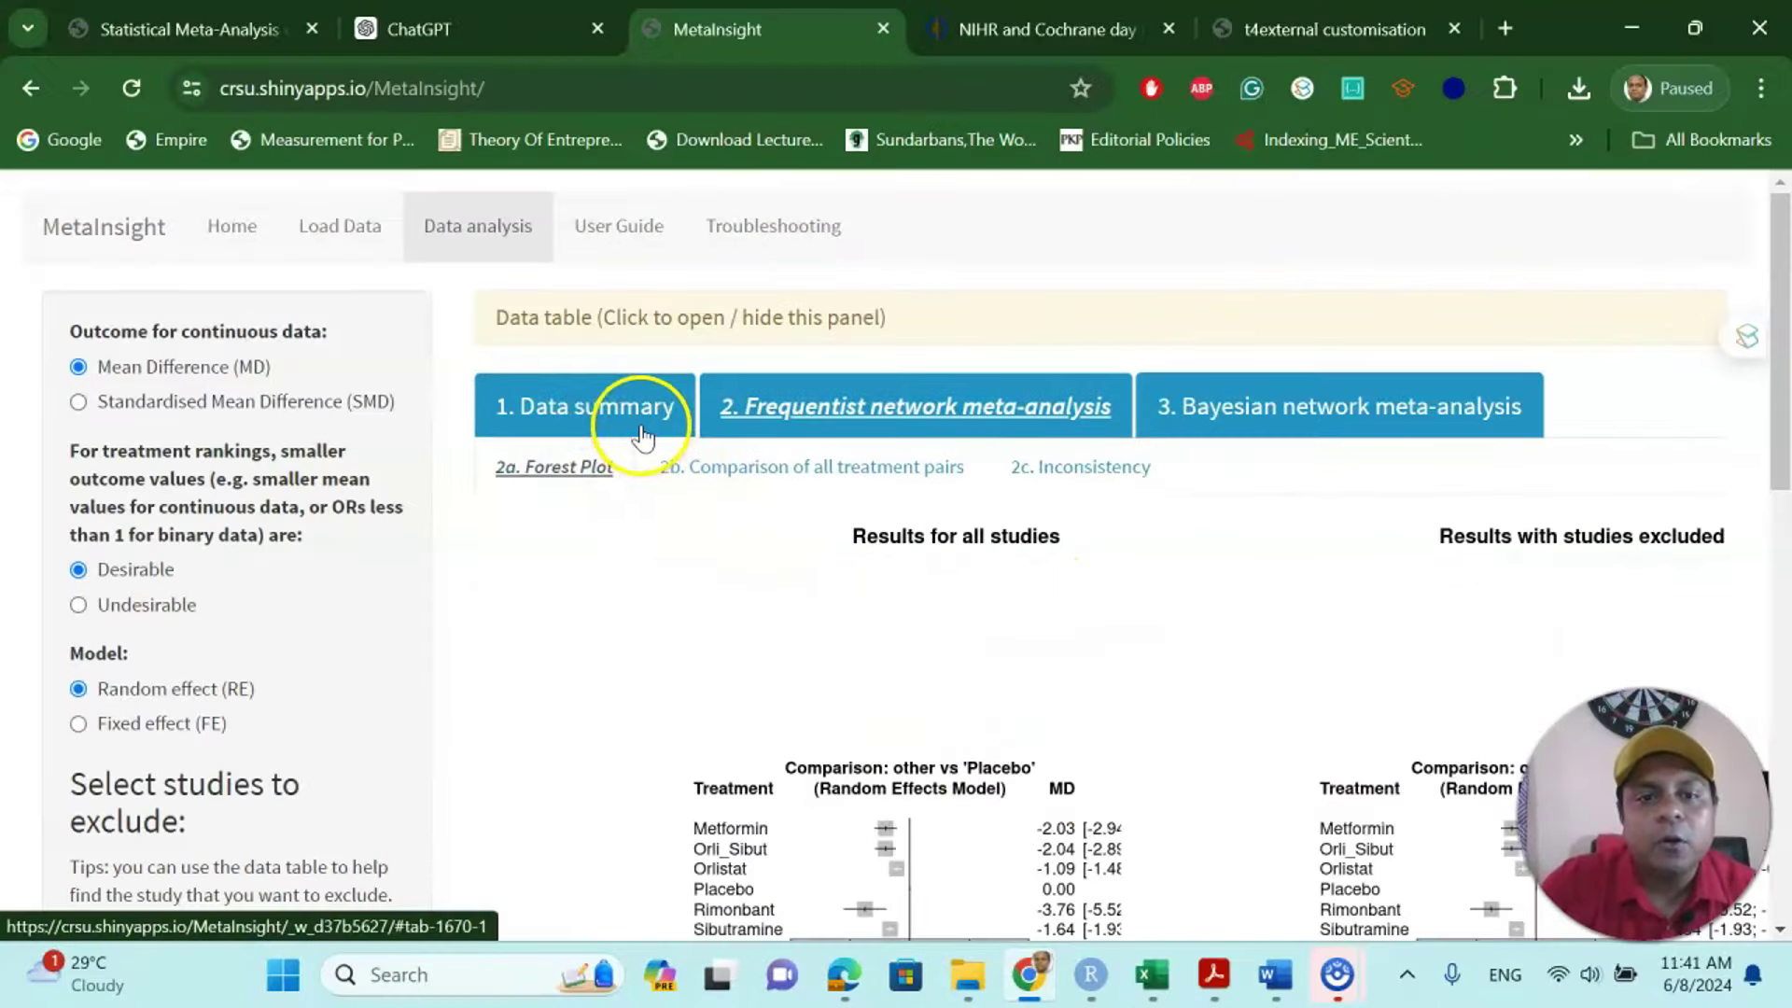
Return to the '1b. Study Results' forest plot, starting with Orlistat vs Placebo
click(868, 469)
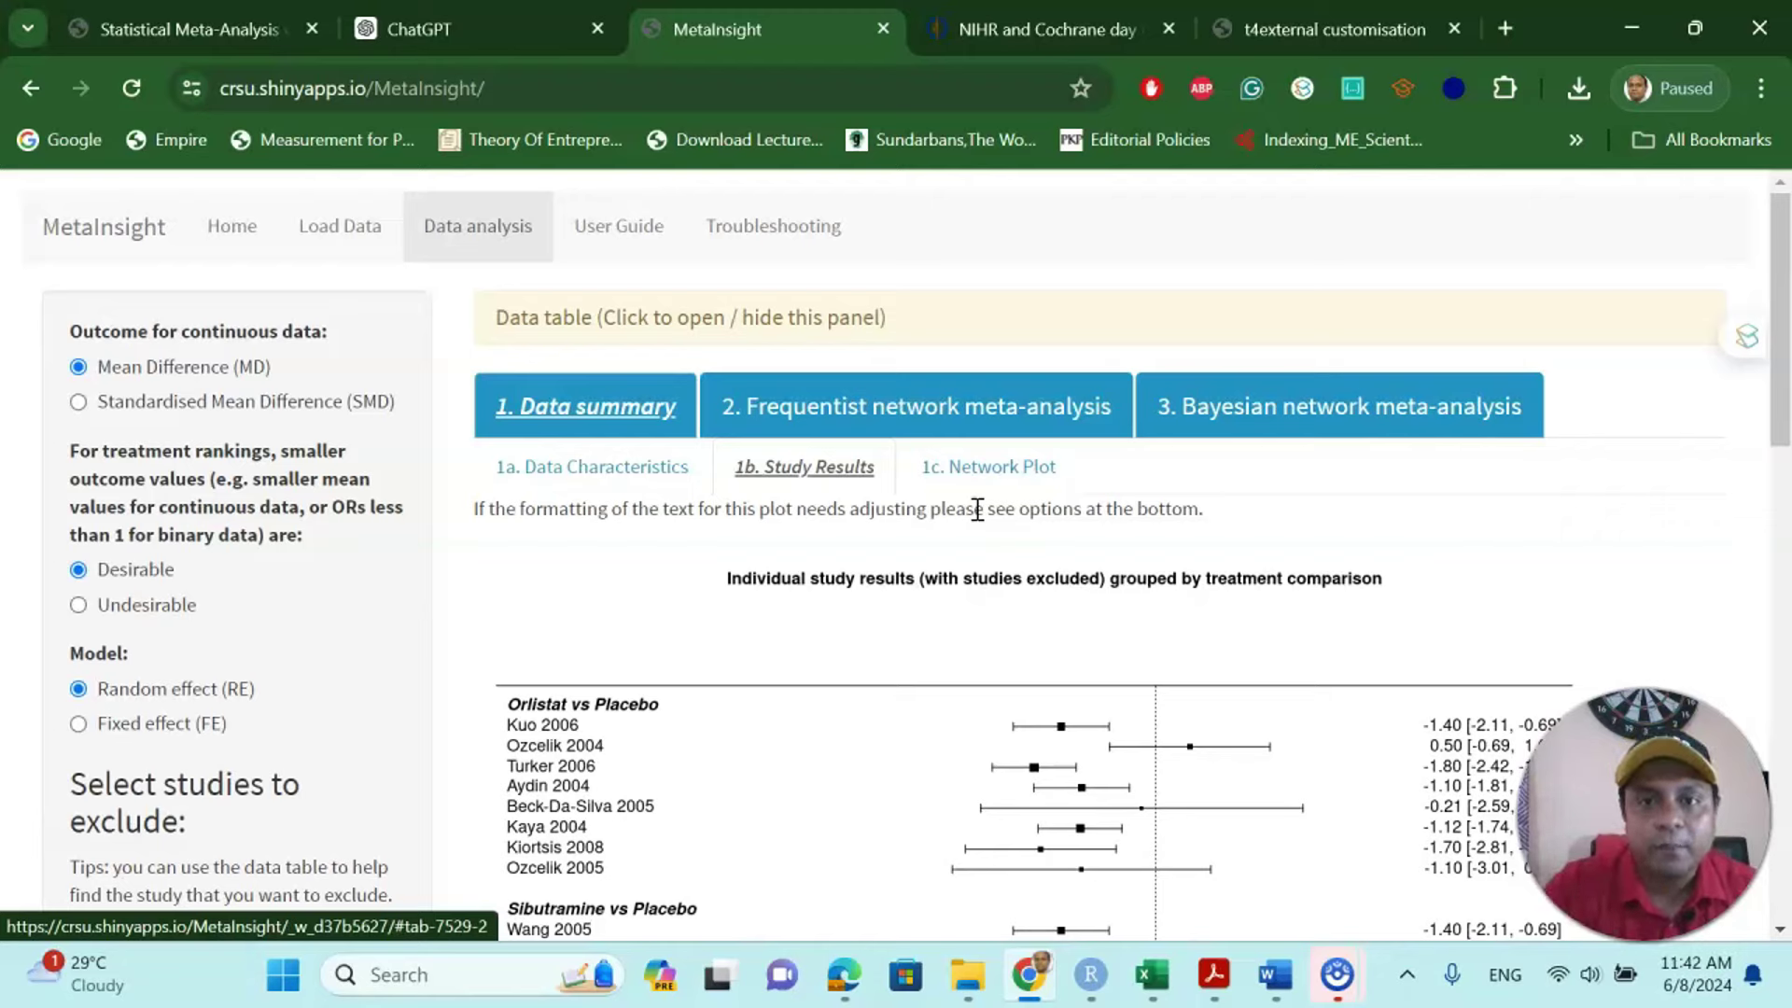
Switch back to the NME_Sample_Data Excel workbook
mouse_move(1153, 976)
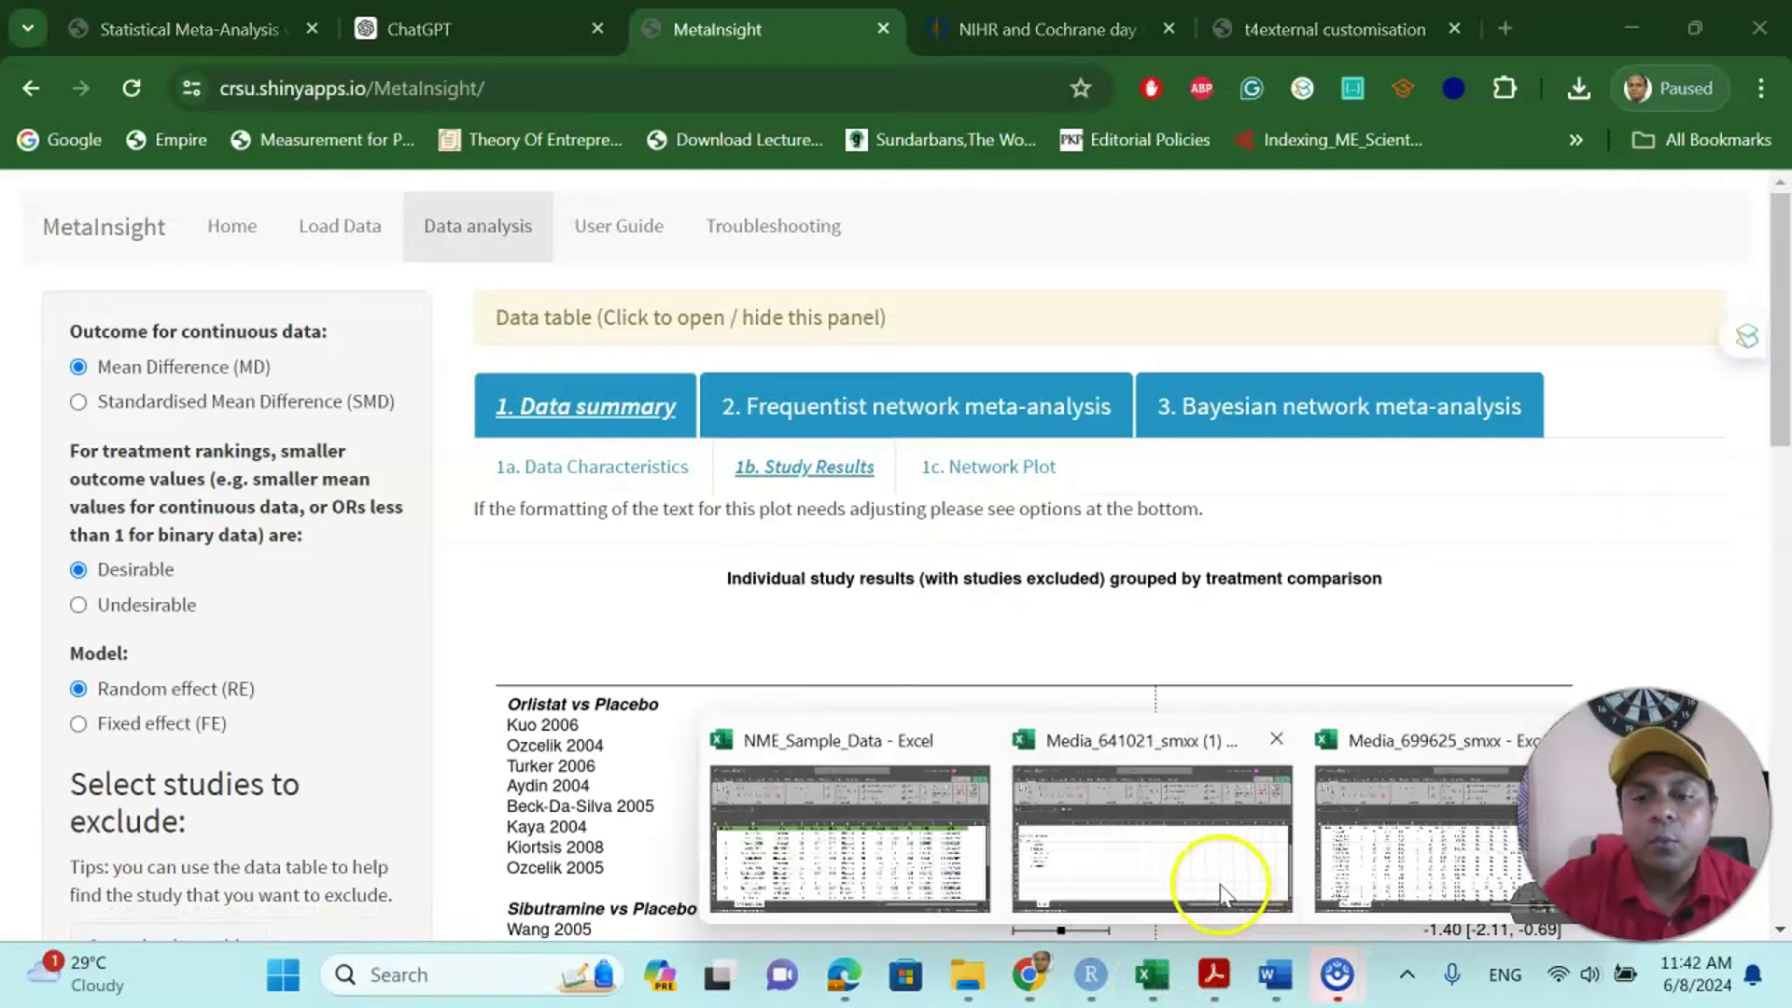
click(822, 863)
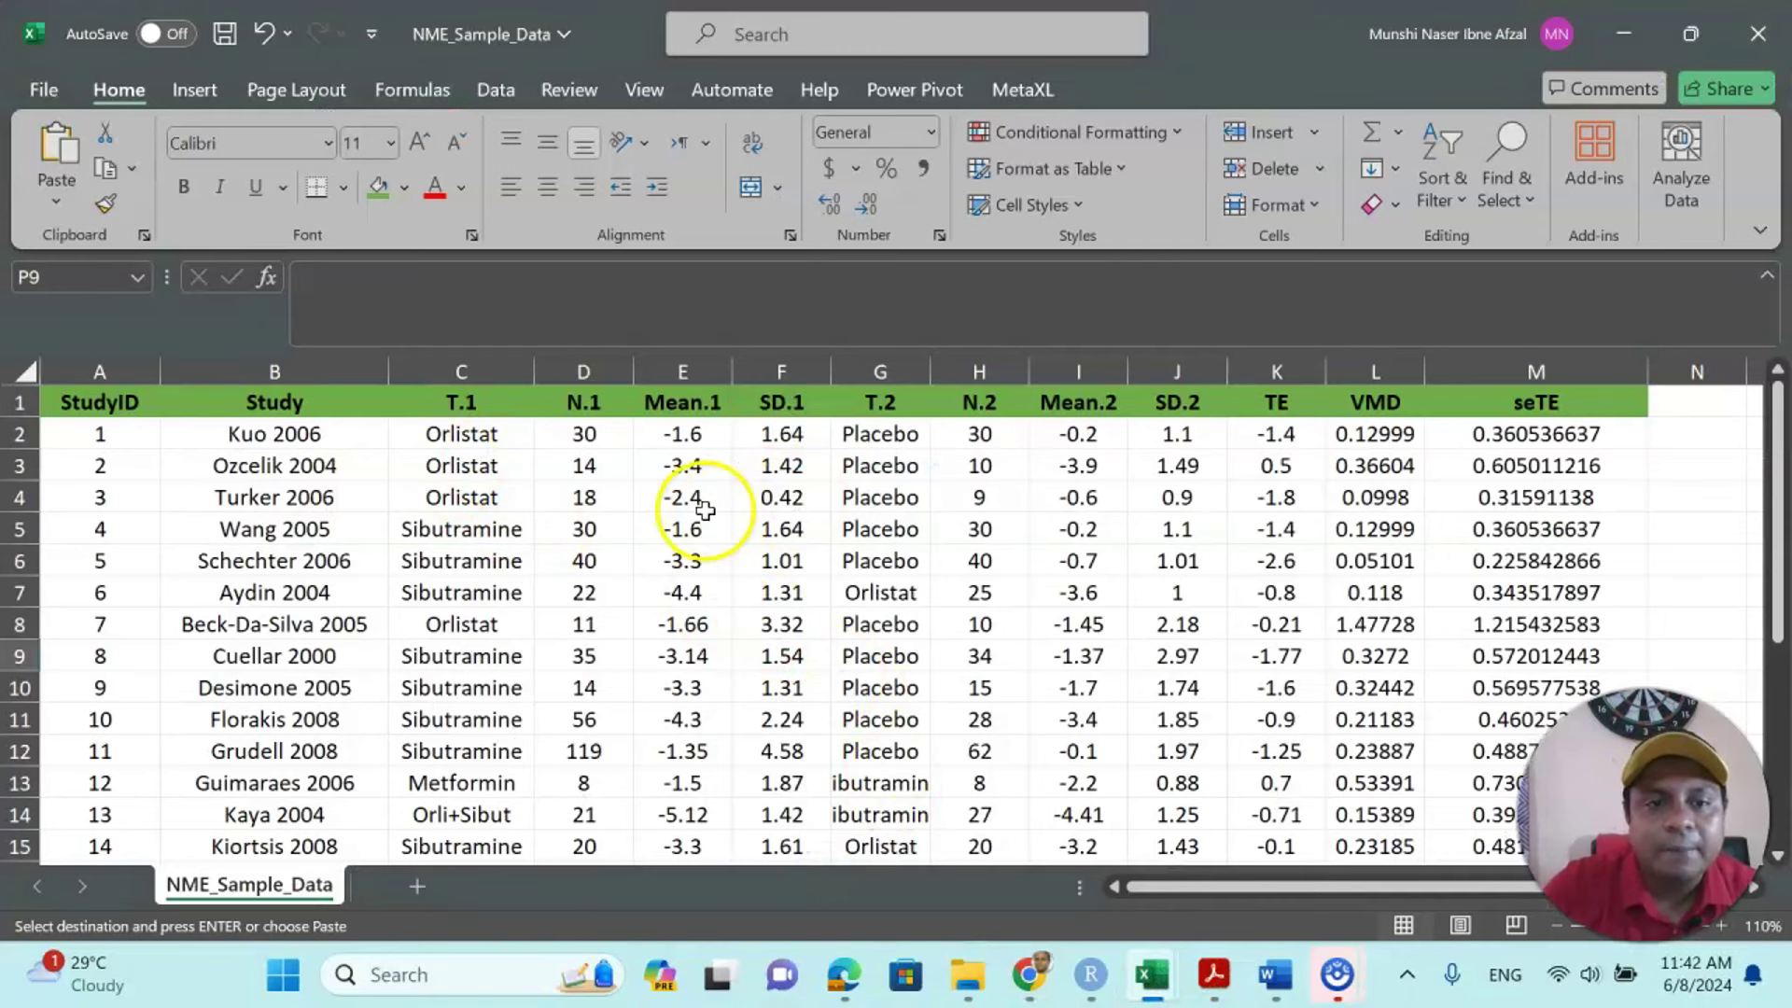